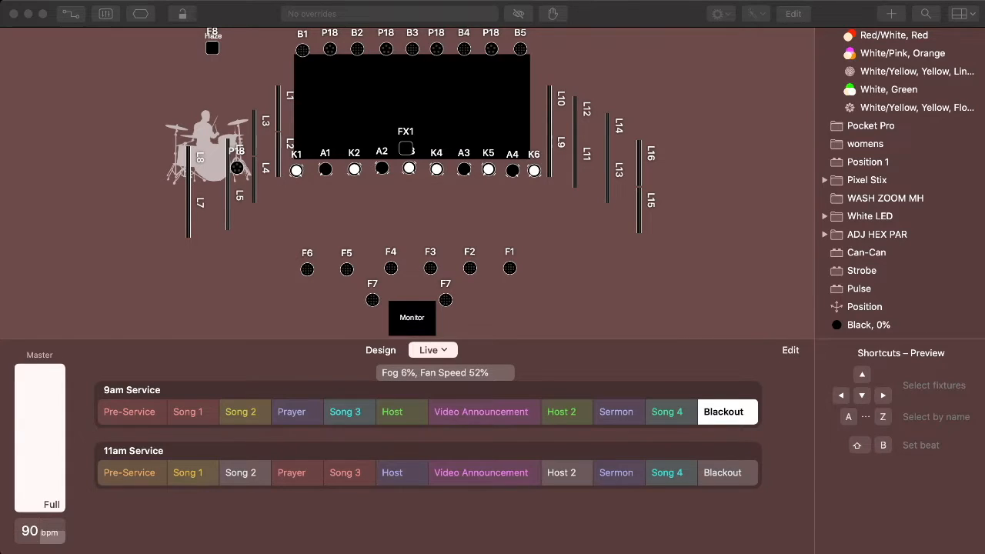
# Start editing the live cues and add a cue named "Pre-Service", narrowed and placed below the 11am Service row's first cue
pyautogui.press('super+Tab')
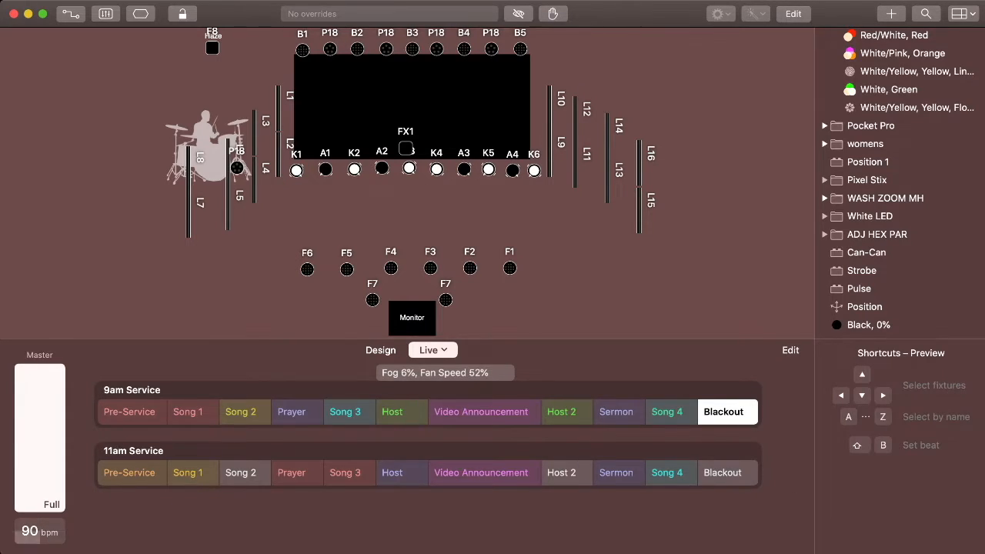
pyautogui.click(790, 350)
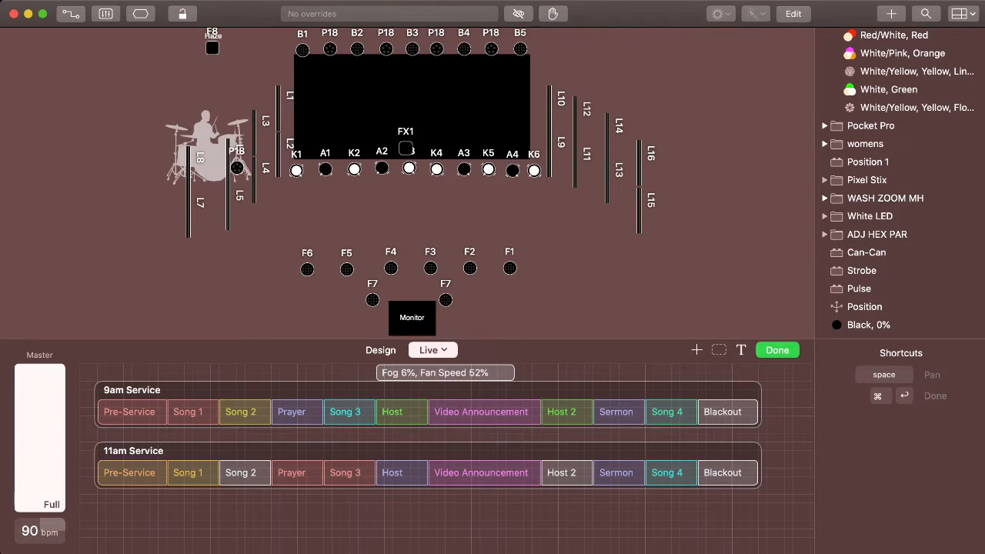
pyautogui.click(696, 350)
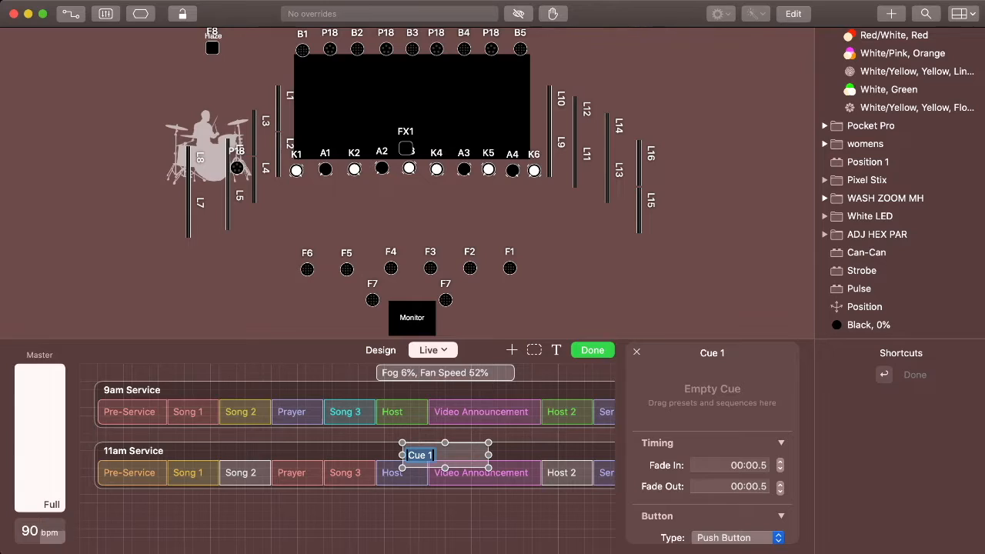
pyautogui.write('P')
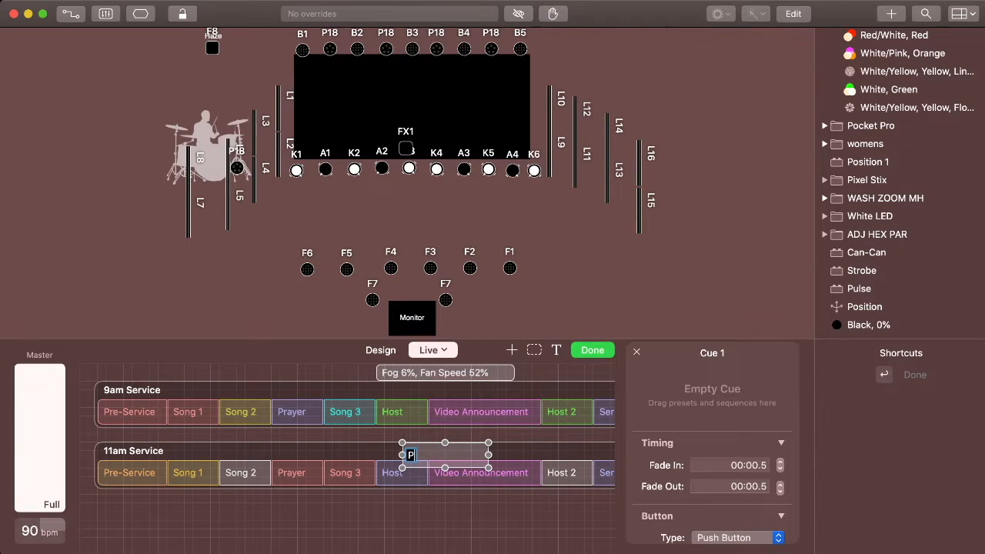
pyautogui.write('re')
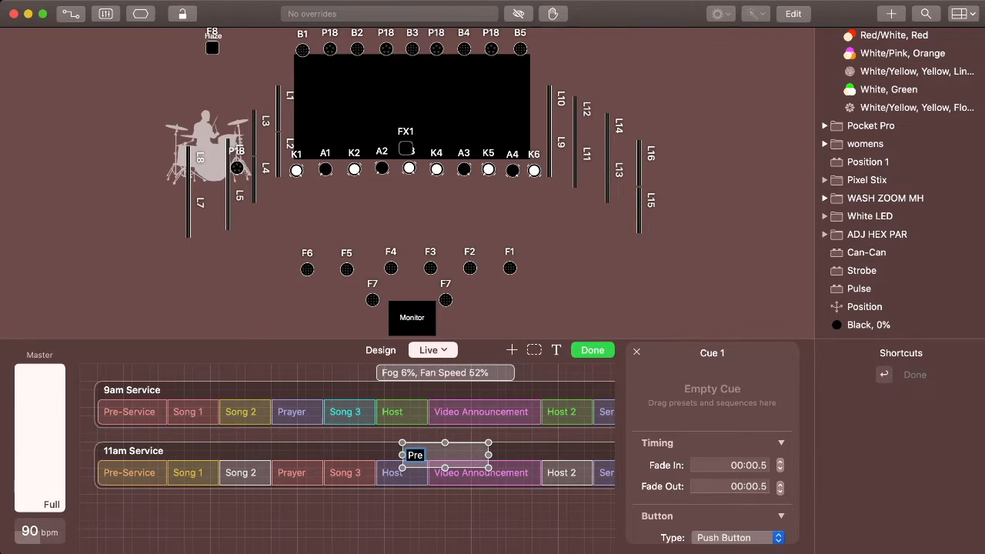
pyautogui.write('-Service')
pyautogui.press('Return')
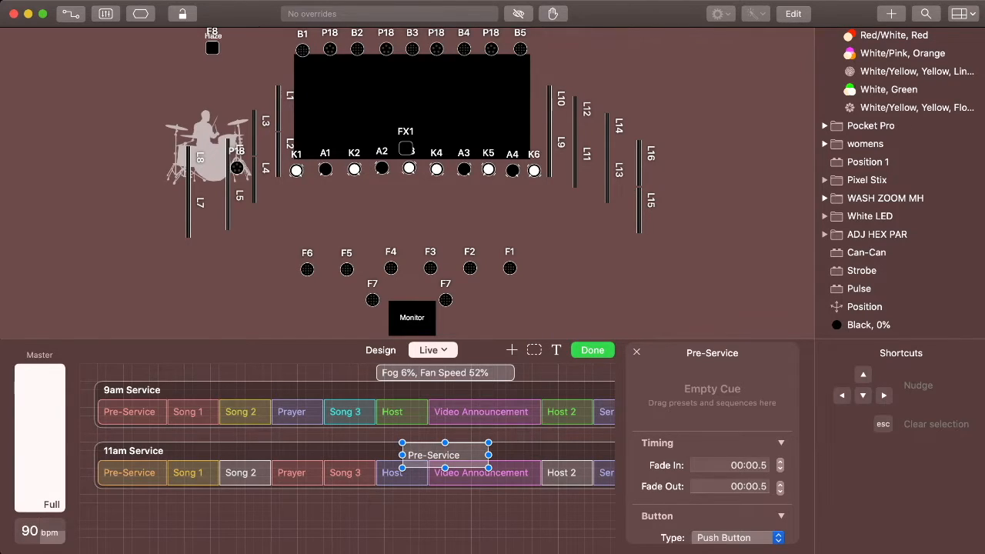
pyautogui.moveTo(445, 454); pyautogui.dragTo(166, 524)
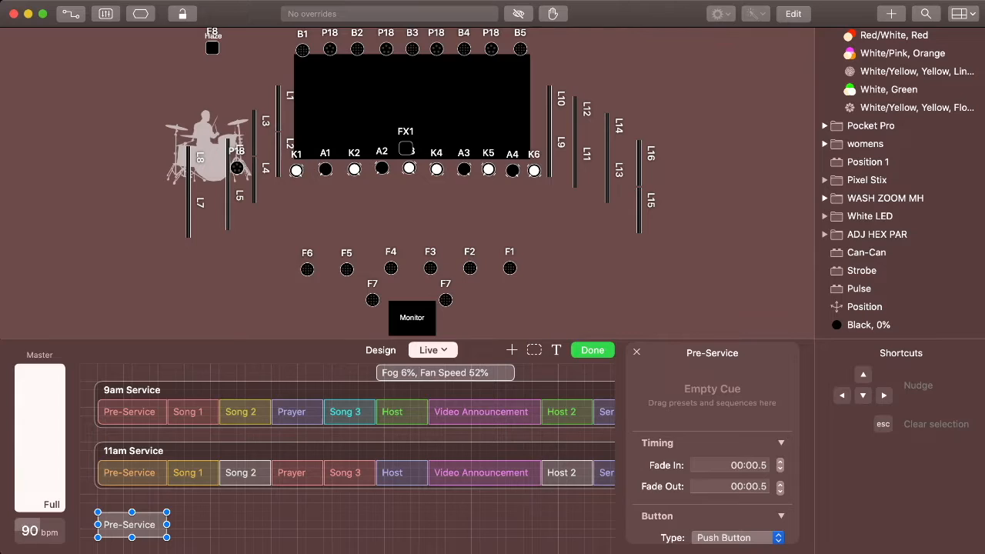
# Add a cue named "Song 1" directly after the new Pre-Service cue and narrow it to match the Song 1 cues above
pyautogui.click(511, 350)
pyautogui.write('Song 1')
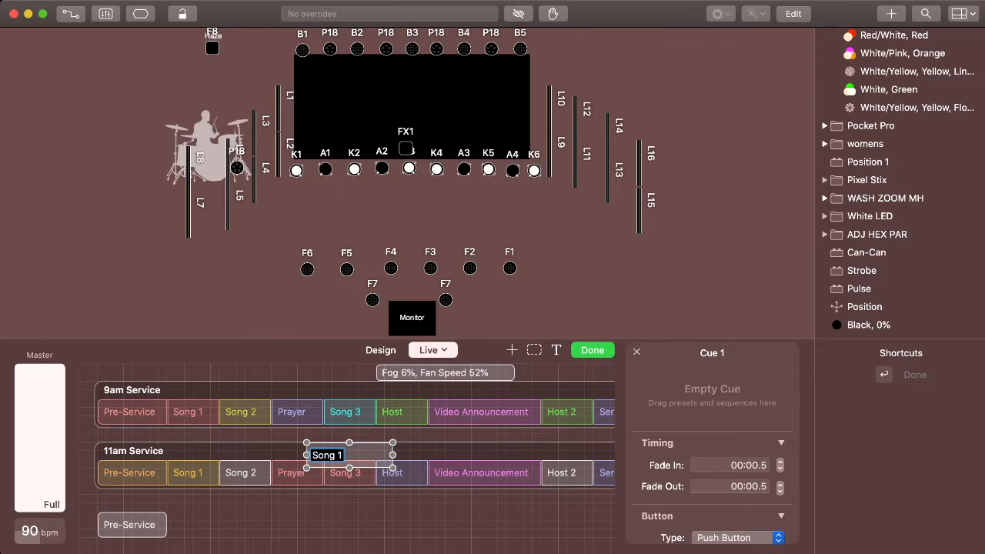
pyautogui.press('Return')
pyautogui.moveTo(349, 454); pyautogui.dragTo(210, 525)
pyautogui.click(292, 524)
pyautogui.click(210, 525)
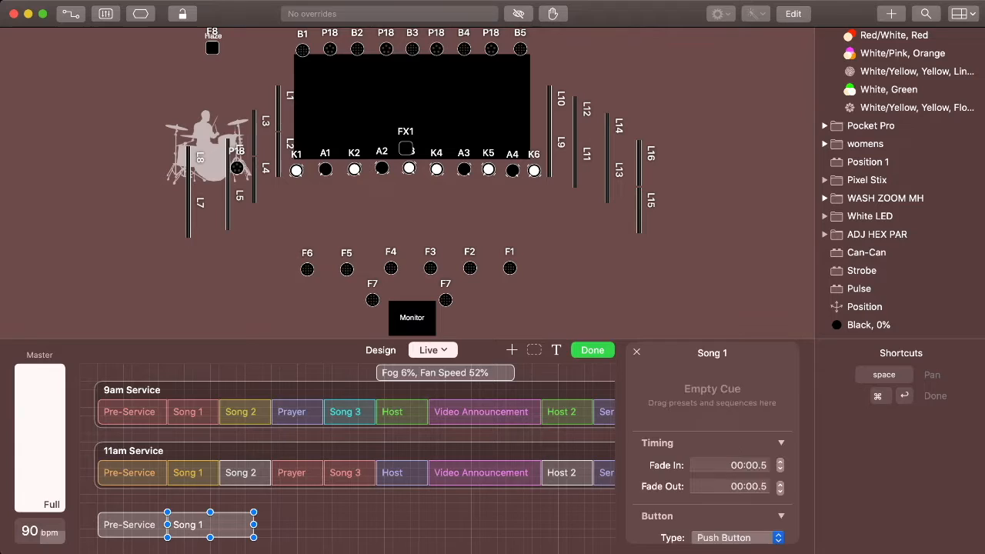
pyautogui.moveTo(254, 524); pyautogui.dragTo(219, 525)
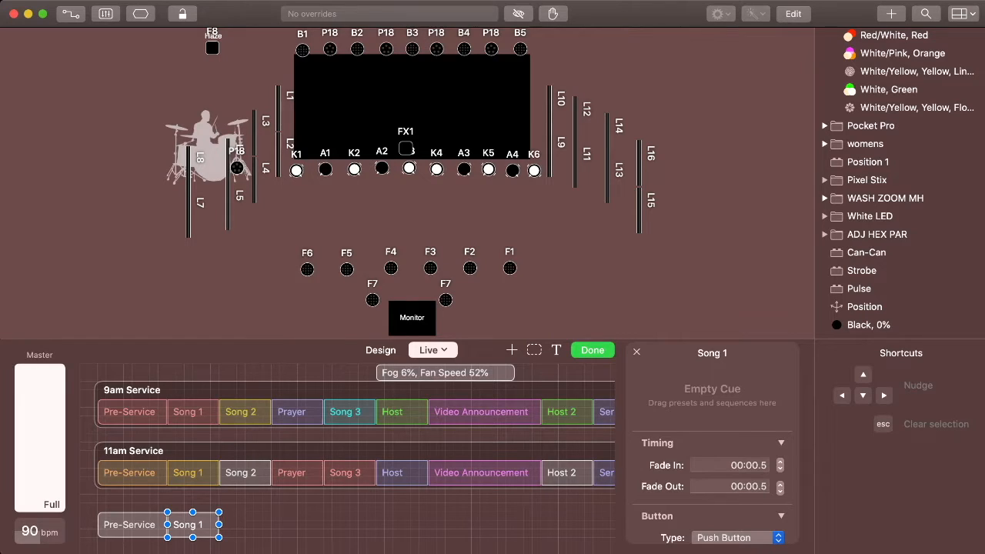
# Add a cue named "Song 2" directly after Song 1 in the new row, narrowed to the same width
pyautogui.click(512, 350)
pyautogui.write('Song 2')
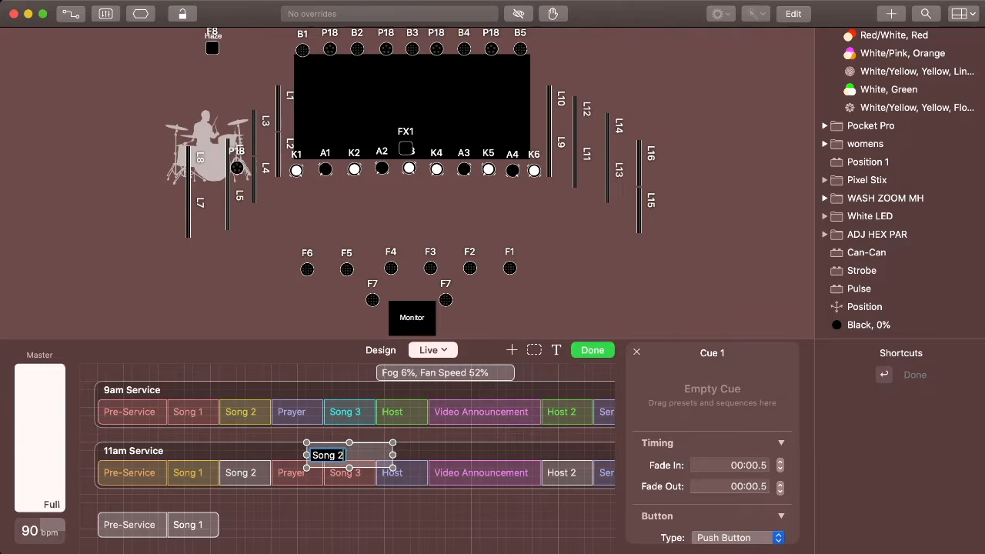
pyautogui.press('Return')
pyautogui.moveTo(349, 455); pyautogui.dragTo(271, 524)
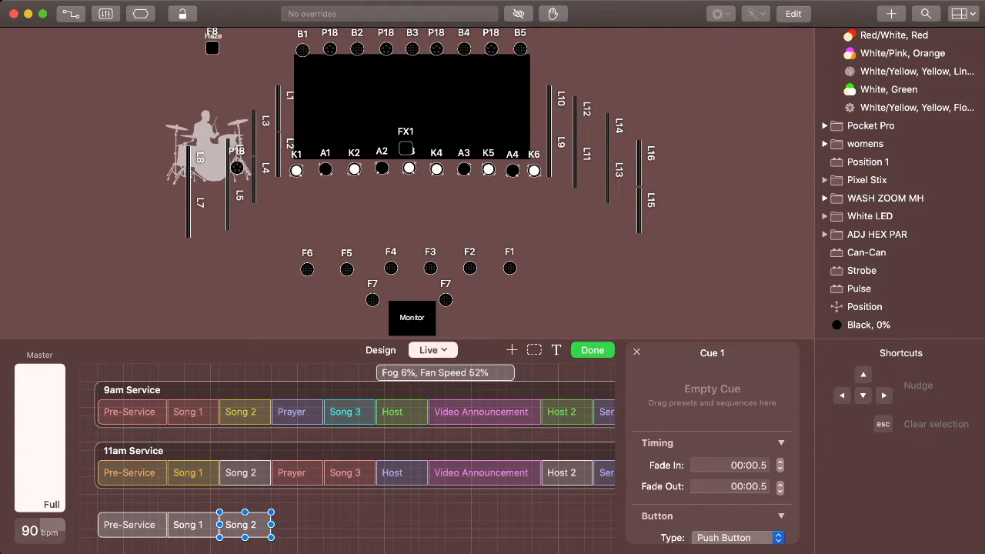
# Add a cue named "Host" directly after Song 2 in the new row, matching the song cues' width
pyautogui.click(511, 350)
pyautogui.write('Host')
pyautogui.press('Return')
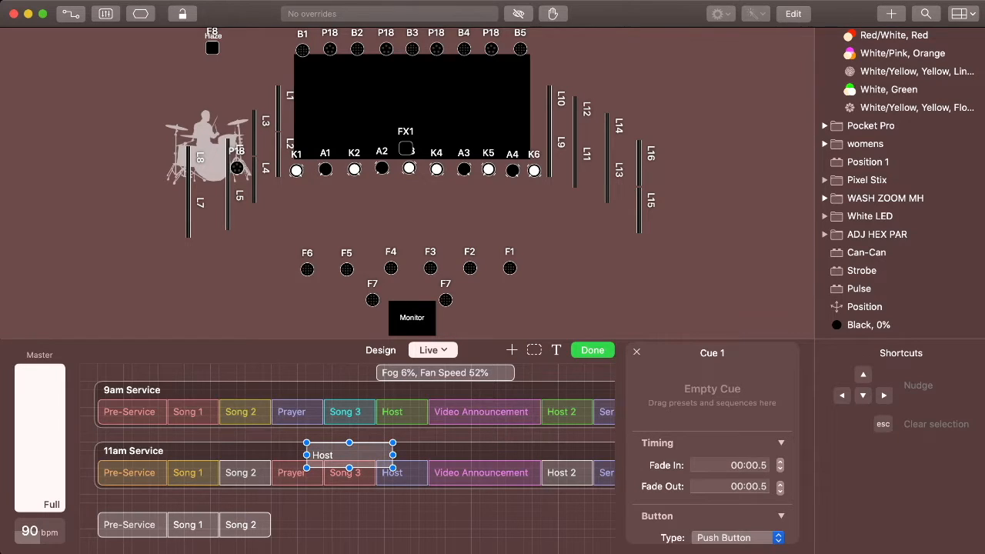
pyautogui.moveTo(349, 454); pyautogui.dragTo(323, 524)
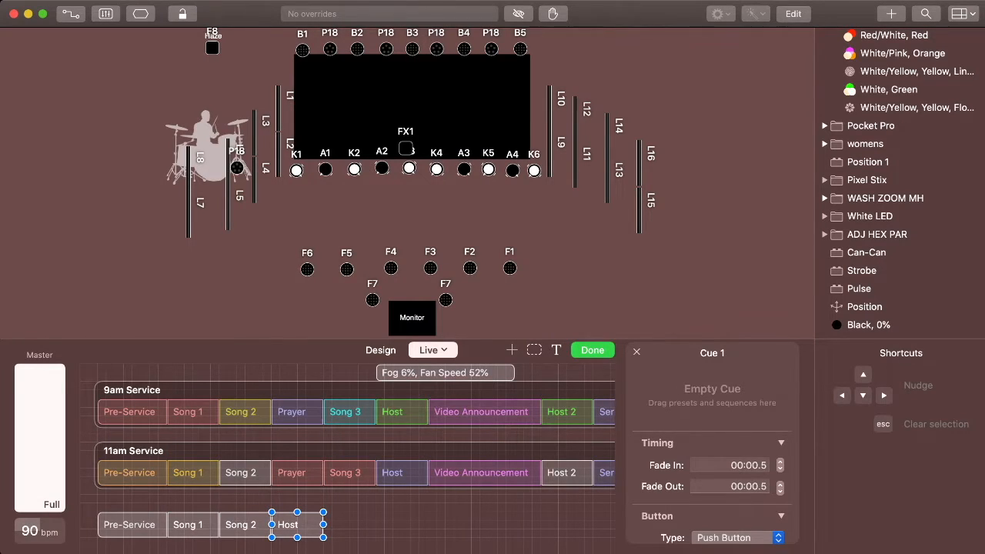
# Add a cue named "Video Announcements" after Host in the new row, widened so its name fits on one line
pyautogui.click(512, 350)
pyautogui.write('Viedo')
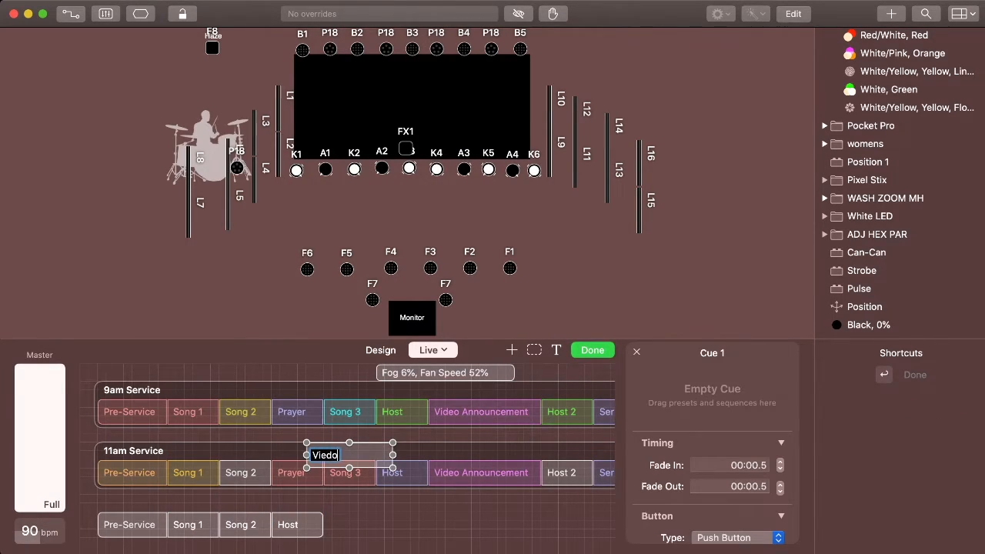
pyautogui.press('BackSpace')
pyautogui.press('BackSpace')
pyautogui.press('BackSpace')
pyautogui.write('deo Announcements')
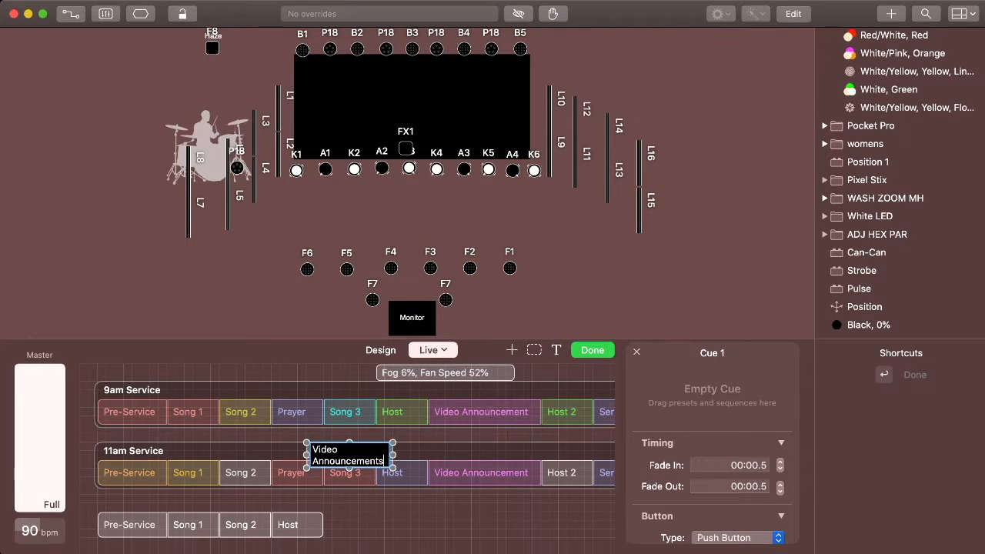
pyautogui.press('Return')
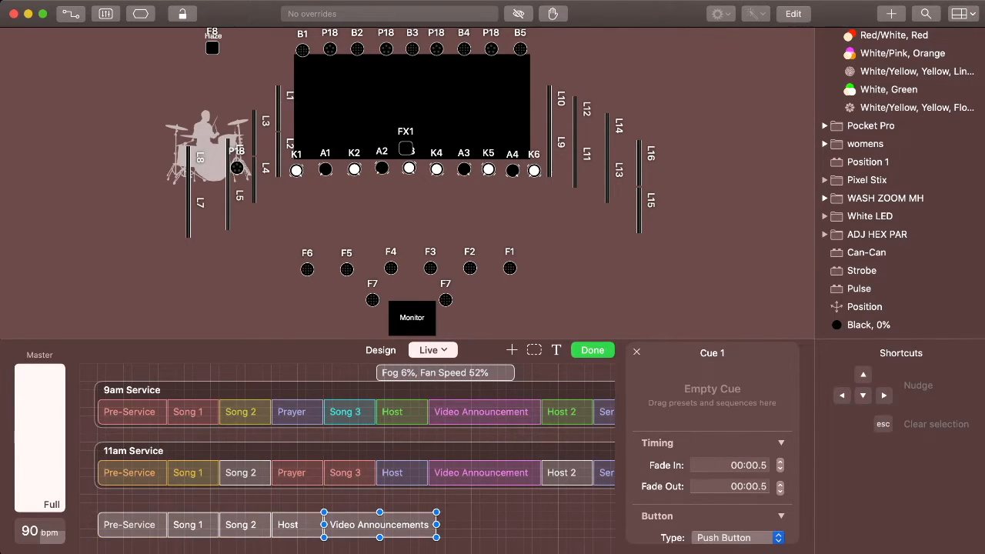
# Add a second cue named "Host" directly after Video Announcements in the new row, sized like the first Host cue
pyautogui.press('Escape')
pyautogui.hscroll(3, 347, 454)
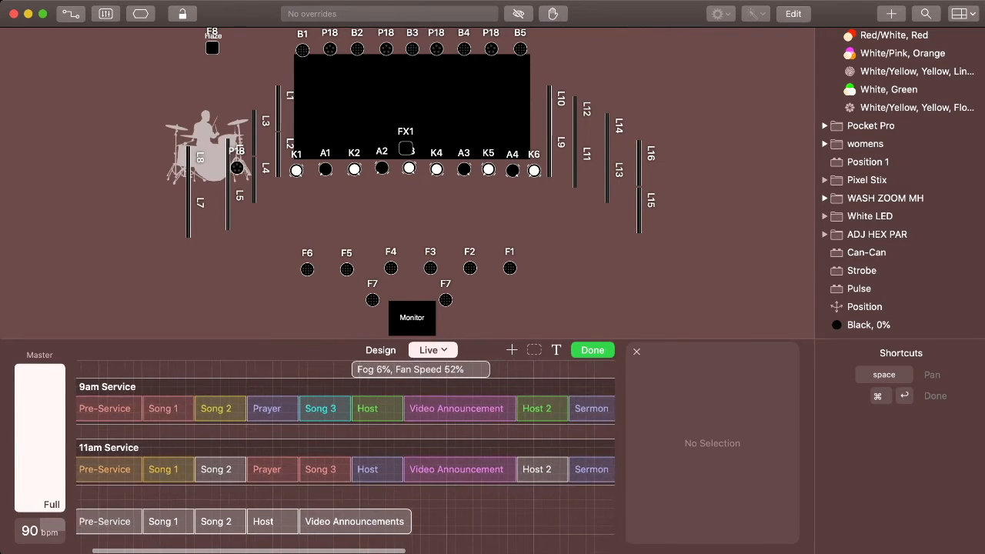
pyautogui.click(511, 350)
pyautogui.write('Host')
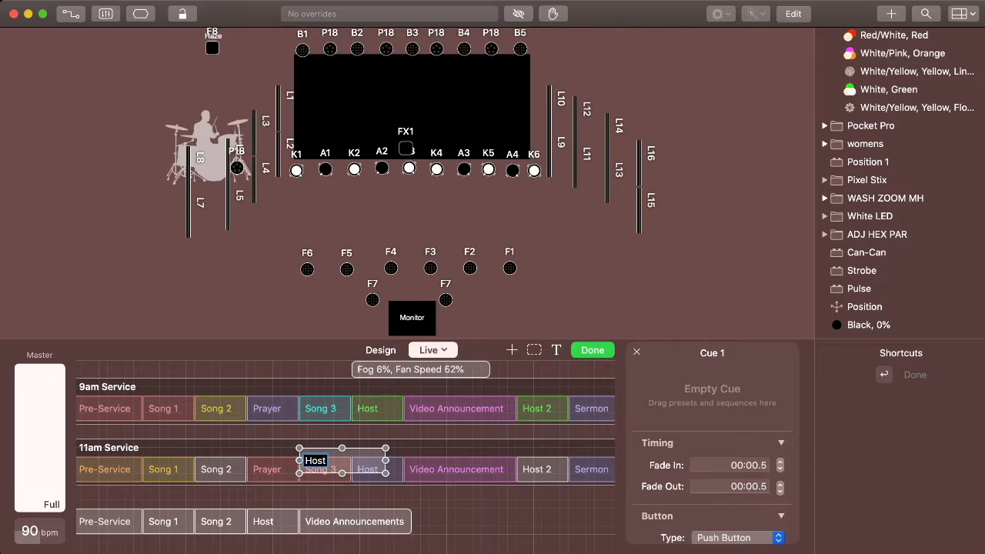
pyautogui.moveTo(341, 460); pyautogui.dragTo(464, 521)
# Add a cue named "Devotional" directly after the second Host cue, narrowed to fit its name
pyautogui.click(512, 350)
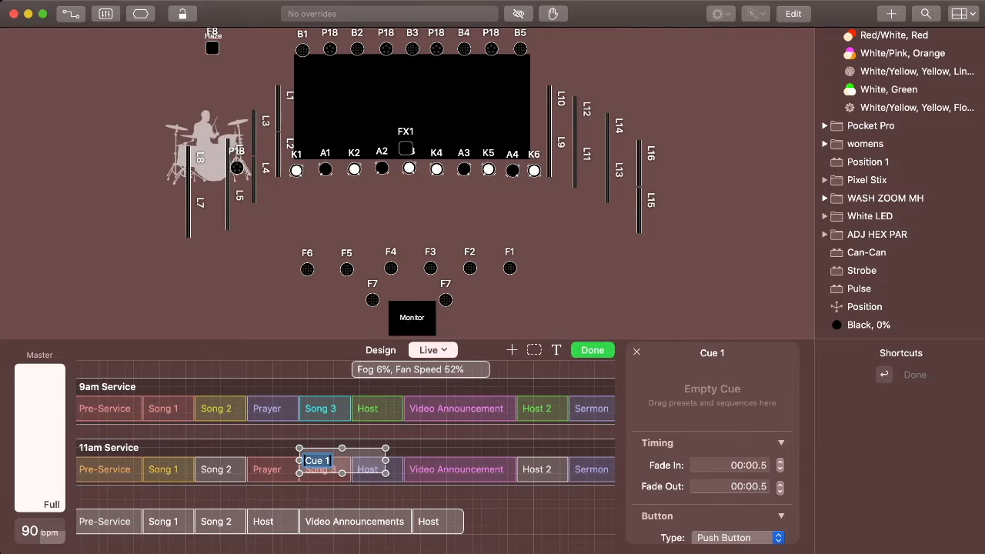
pyautogui.write('Devotional')
pyautogui.press('Return')
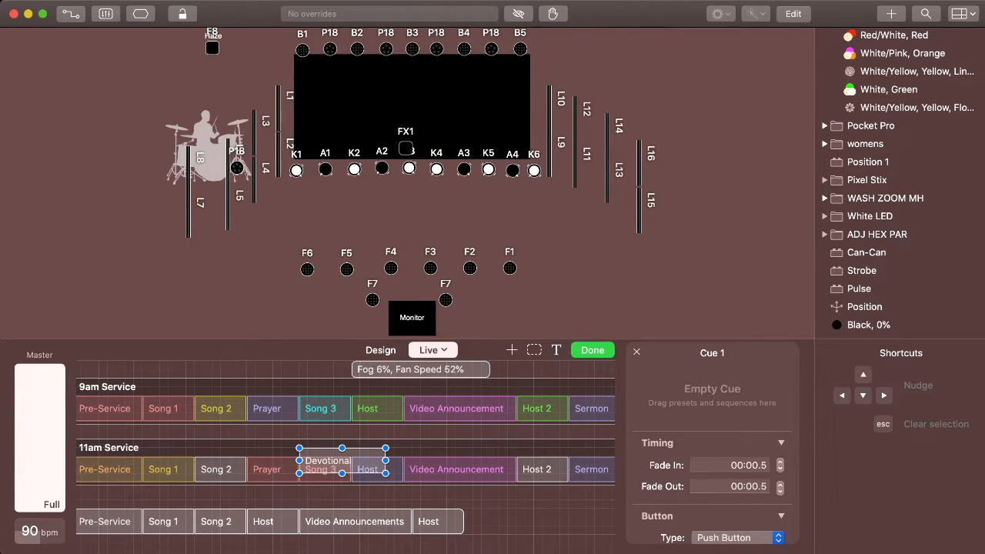
pyautogui.moveTo(342, 460); pyautogui.dragTo(533, 520)
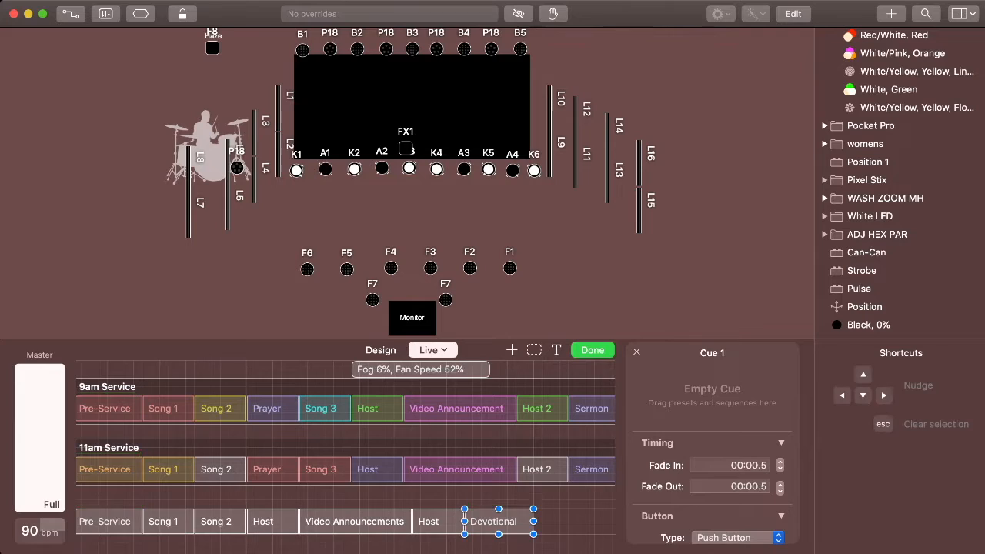
# Add a cue named "Baptism" directly after Devotional in the new row, narrowed to fit its name
pyautogui.click(512, 350)
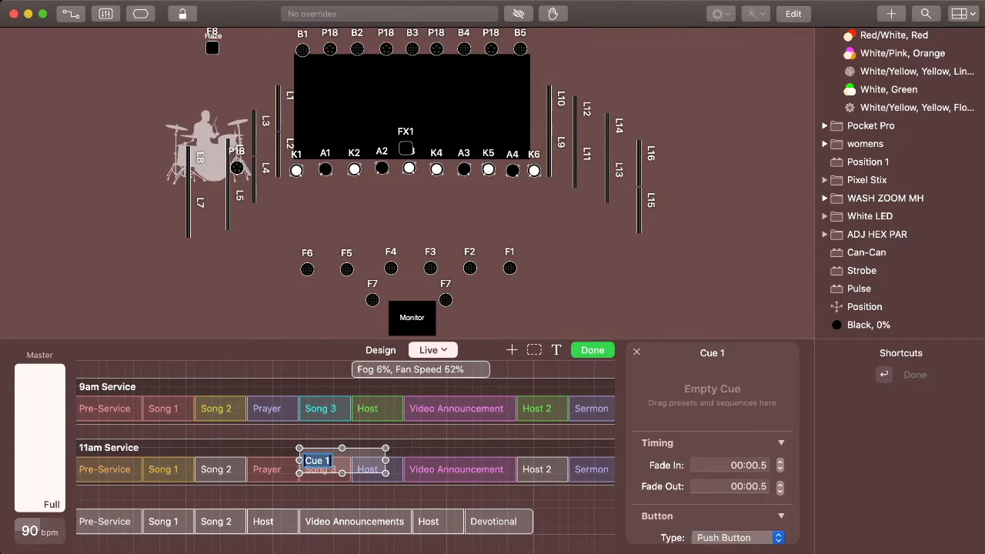
pyautogui.write('Baptis')
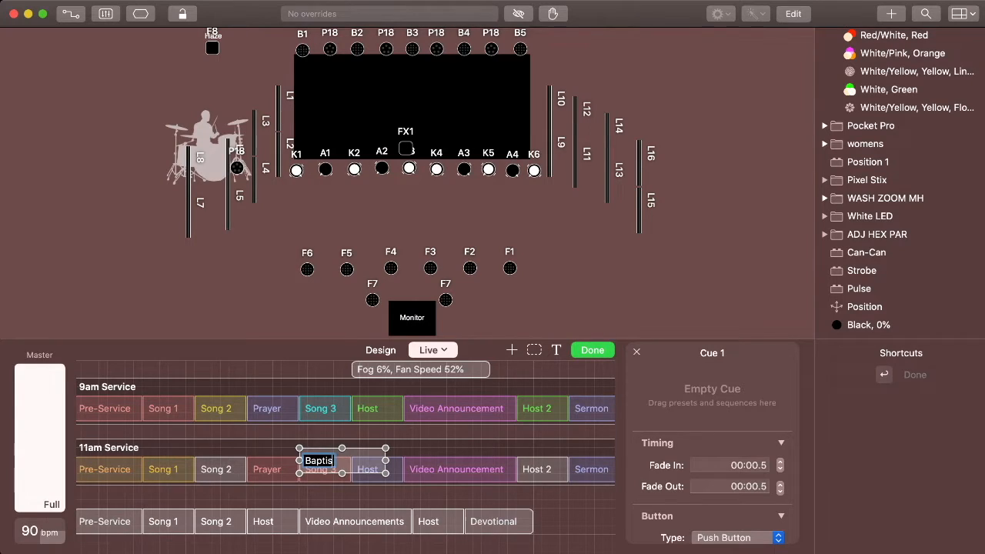
pyautogui.write('i')
pyautogui.press('BackSpace')
pyautogui.write('m')
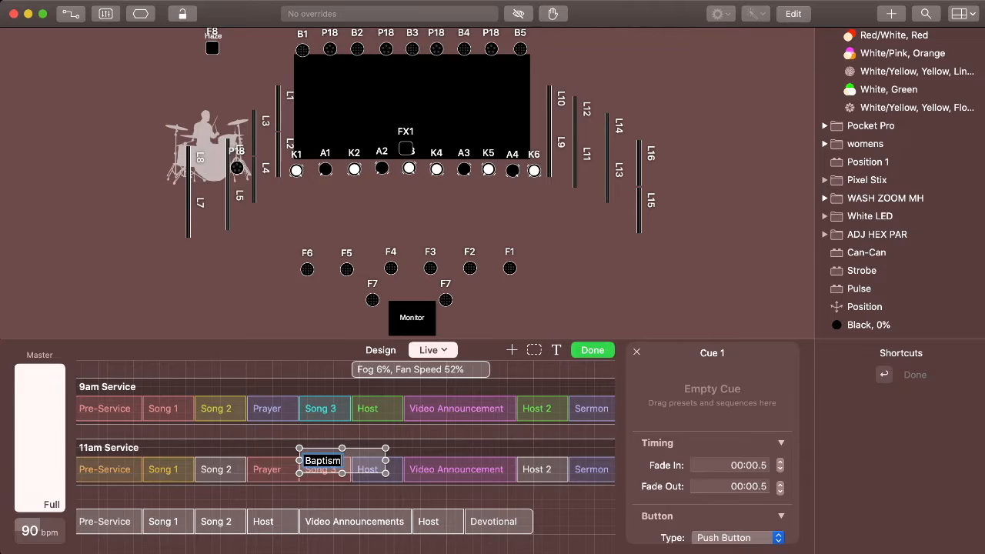
pyautogui.press('Return')
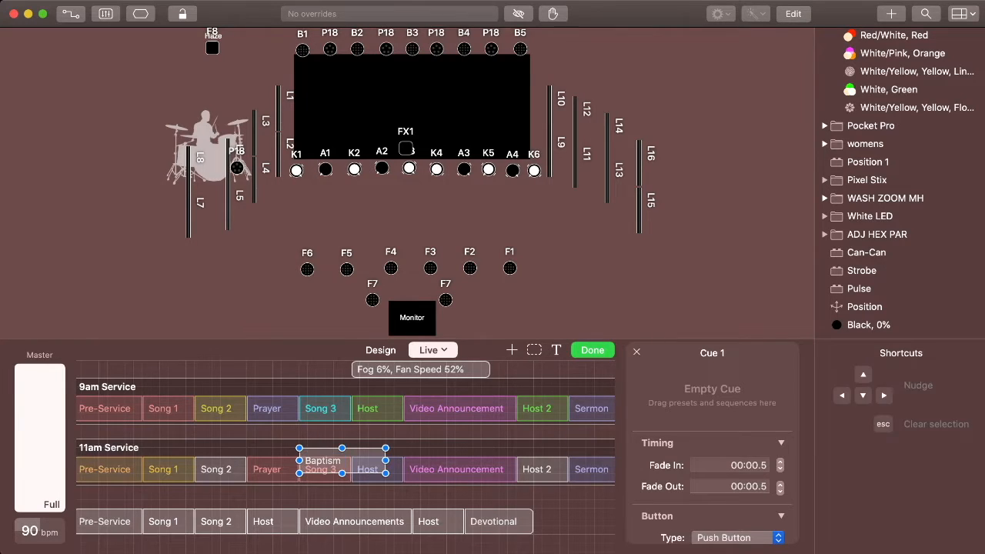
pyautogui.moveTo(342, 460); pyautogui.dragTo(530, 513)
# Rename the Baptism cue "Baptism Song" and widen it so the name fits on one line
pyautogui.hscroll(3, 578, 521)
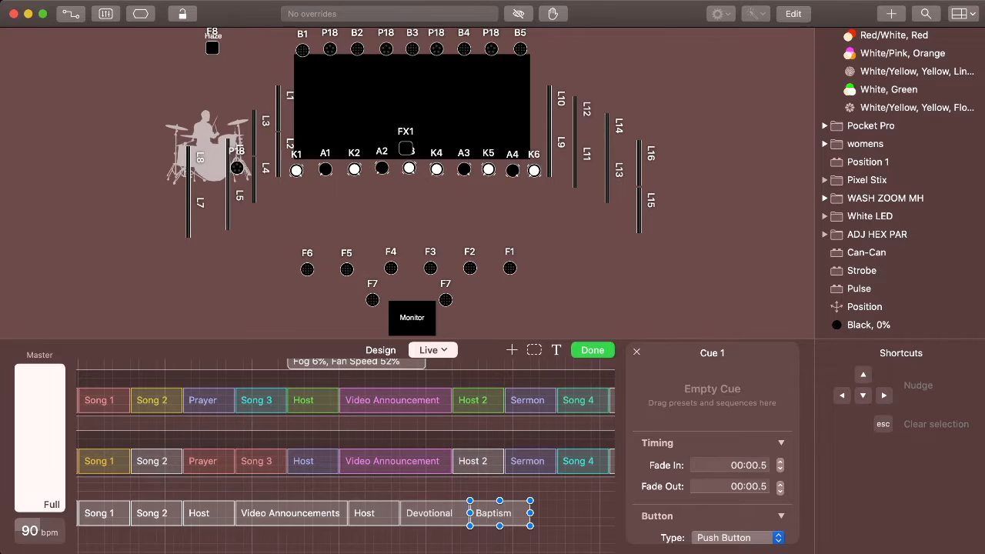
pyautogui.hscroll(5, 346, 454)
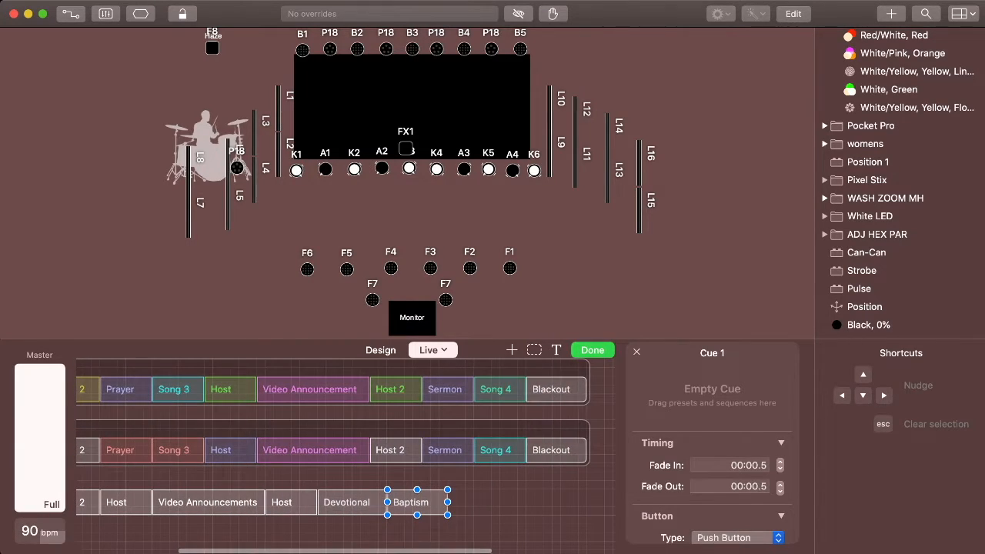
pyautogui.press('Return')
pyautogui.write('Song')
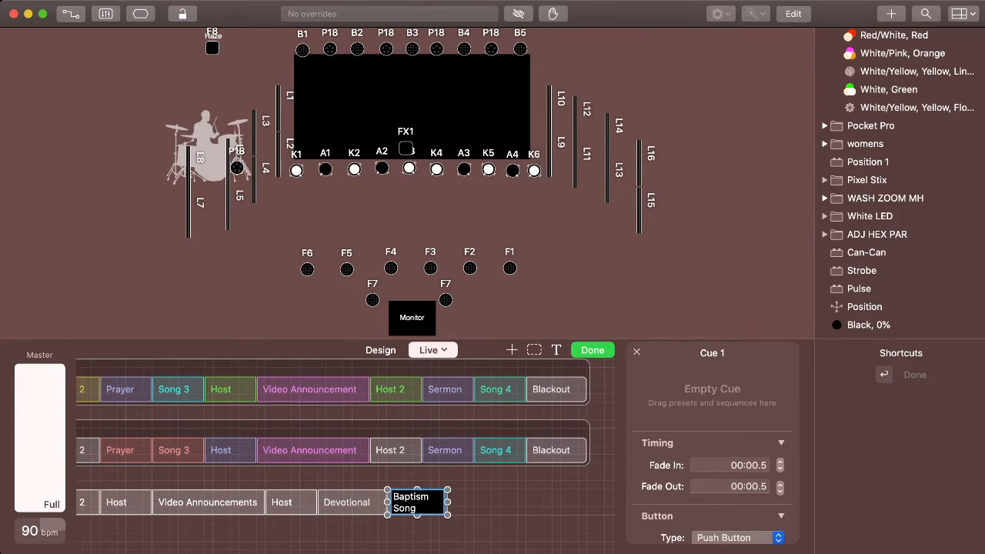
pyautogui.press('Return')
pyautogui.moveTo(447, 502); pyautogui.dragTo(473, 502)
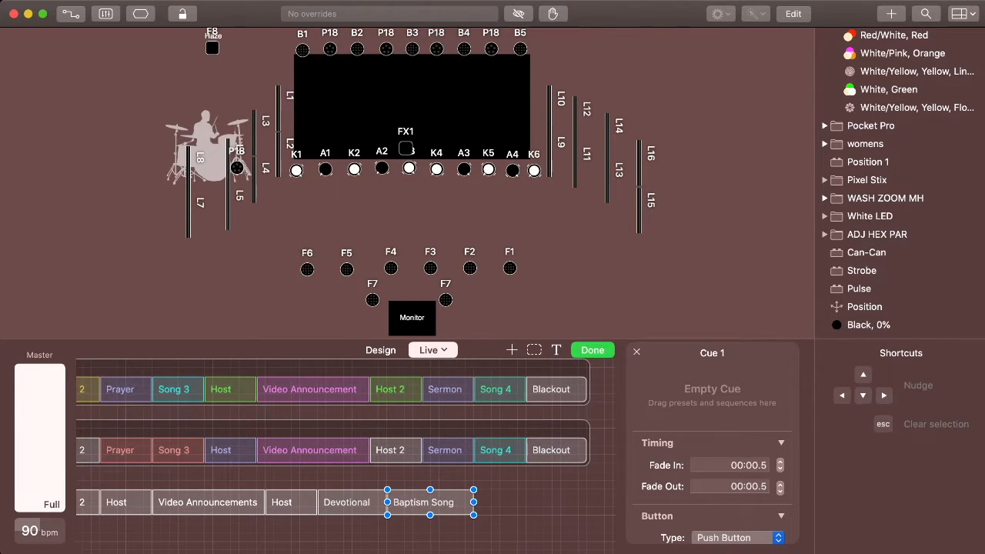
# Rename the Baptism Song cue "Baptism-Song 3"
pyautogui.press('Return')
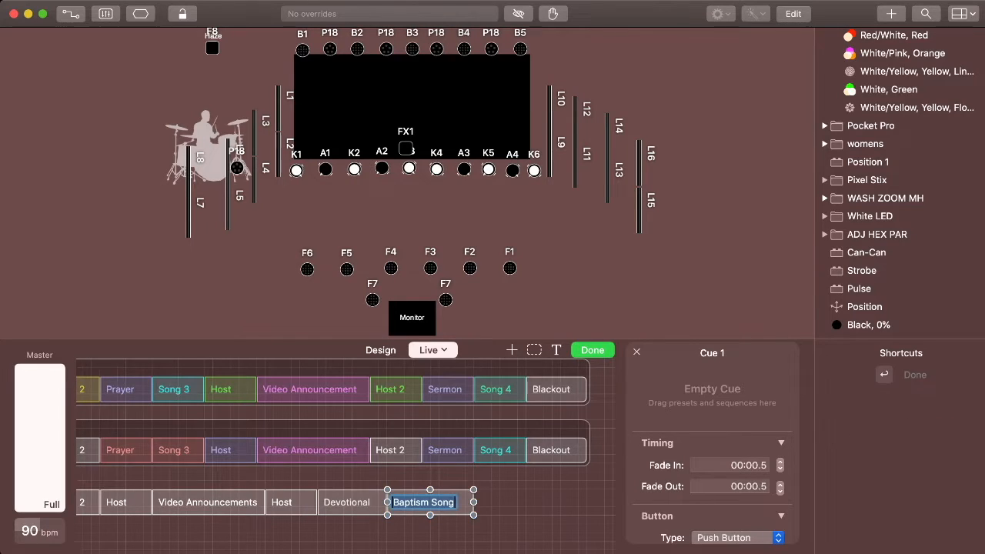
pyautogui.press('Right')
pyautogui.write('3')
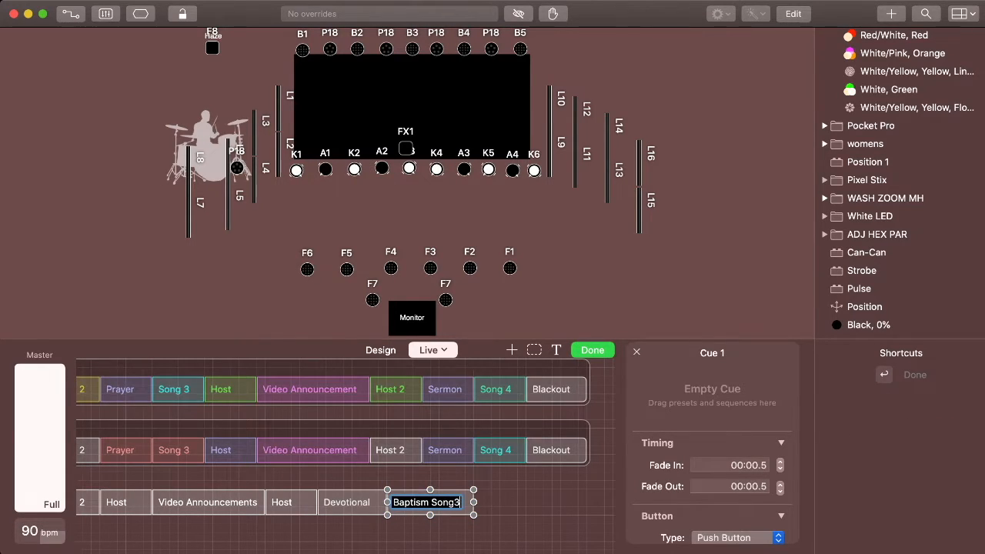
pyautogui.press('BackSpace')
pyautogui.write('3')
pyautogui.click(429, 503)
pyautogui.write('-')
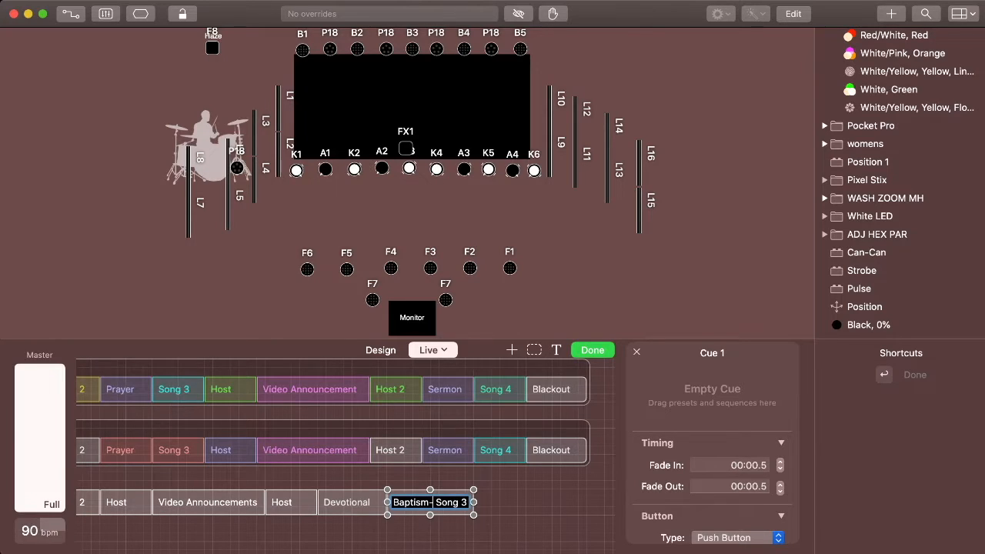
pyautogui.press('BackSpace')
pyautogui.press('Return')
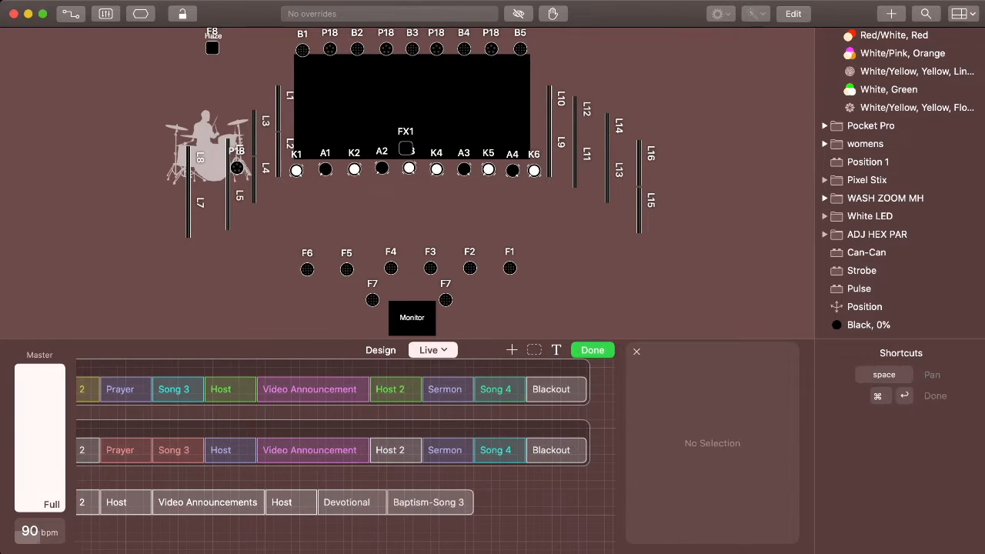
pyautogui.hscroll(1, 345, 456)
pyautogui.hscroll(3, 346, 456)
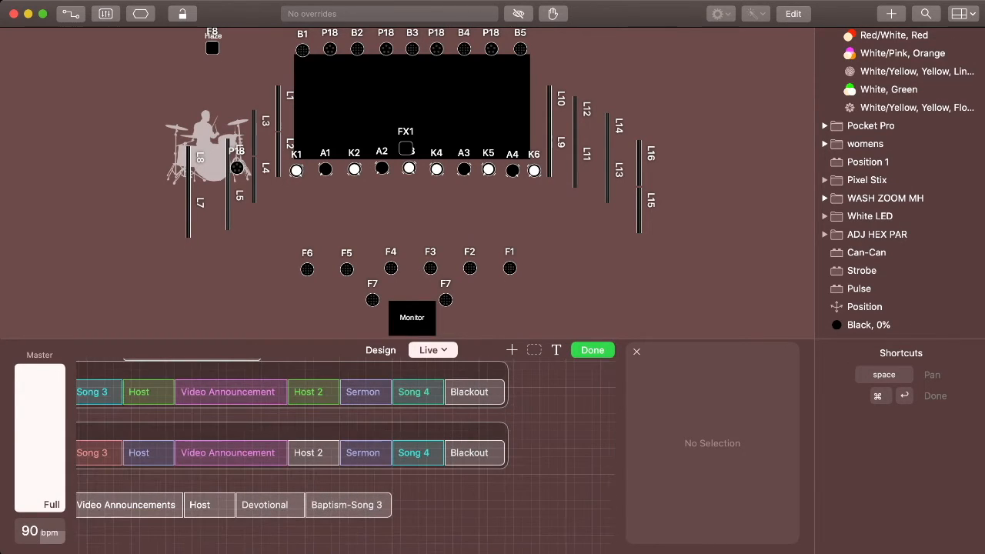
# Add a cue named "Baptism-Song 4 &5" directly after Baptism-Song 3 in the new row, widened to fit its name on one line
pyautogui.click(511, 350)
pyautogui.write('B')
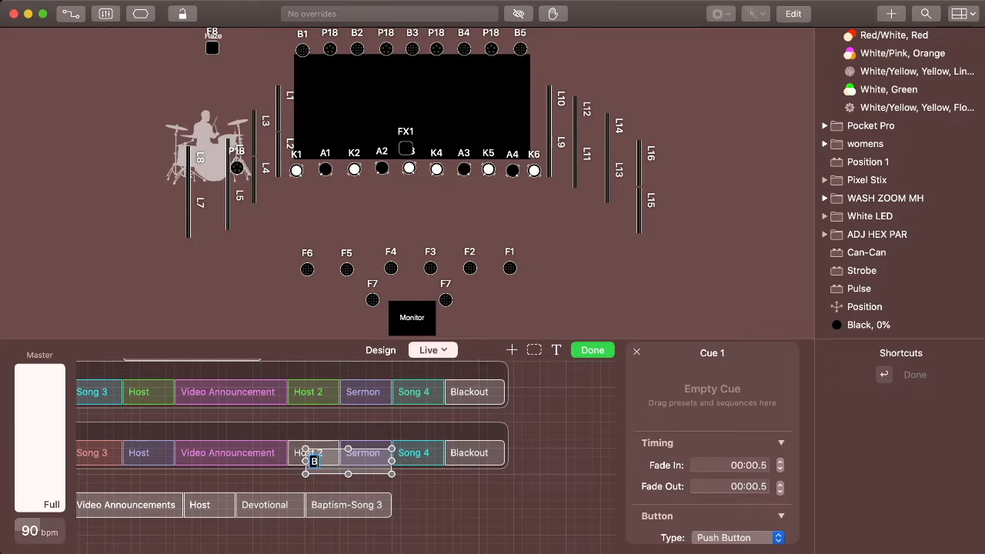
pyautogui.write('aptism')
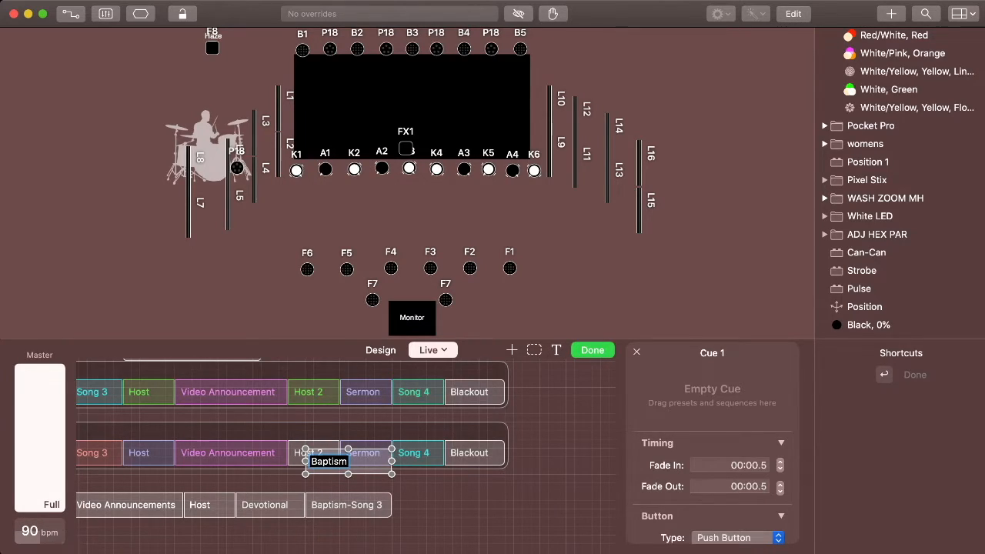
pyautogui.write('-Song 4')
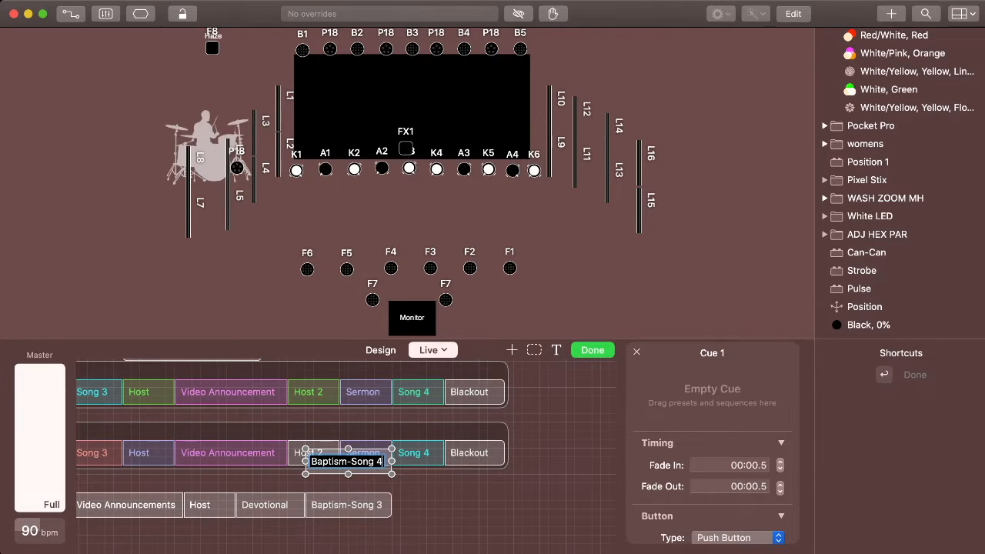
pyautogui.press('Return')
pyautogui.write('4 &5')
pyautogui.press('Return')
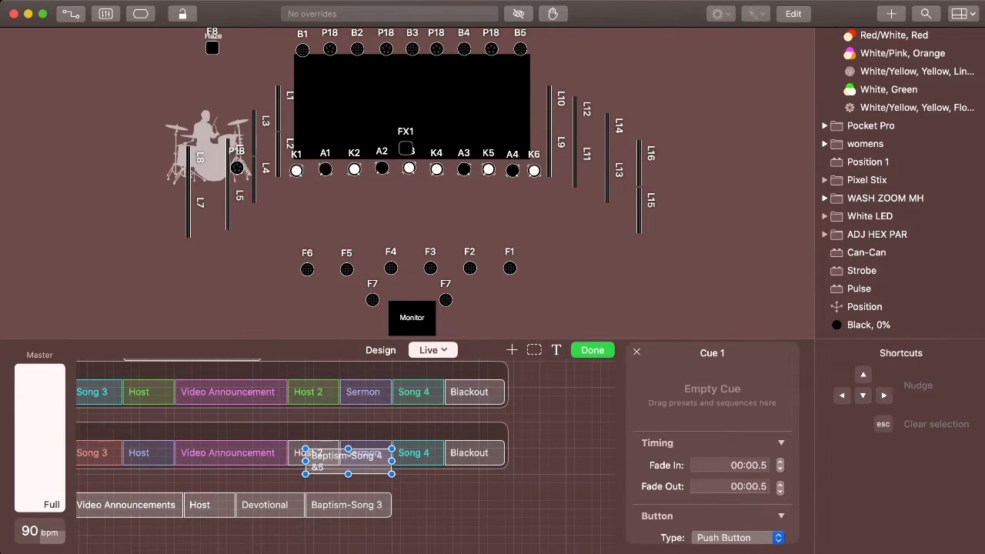
pyautogui.moveTo(346, 460); pyautogui.dragTo(496, 504)
pyautogui.moveTo(392, 505); pyautogui.dragTo(393, 505)
# Add a cue named "Host" at the end of the new row, narrowed to fit its name, and finish editing the live view
pyautogui.hscroll(3, 345, 457)
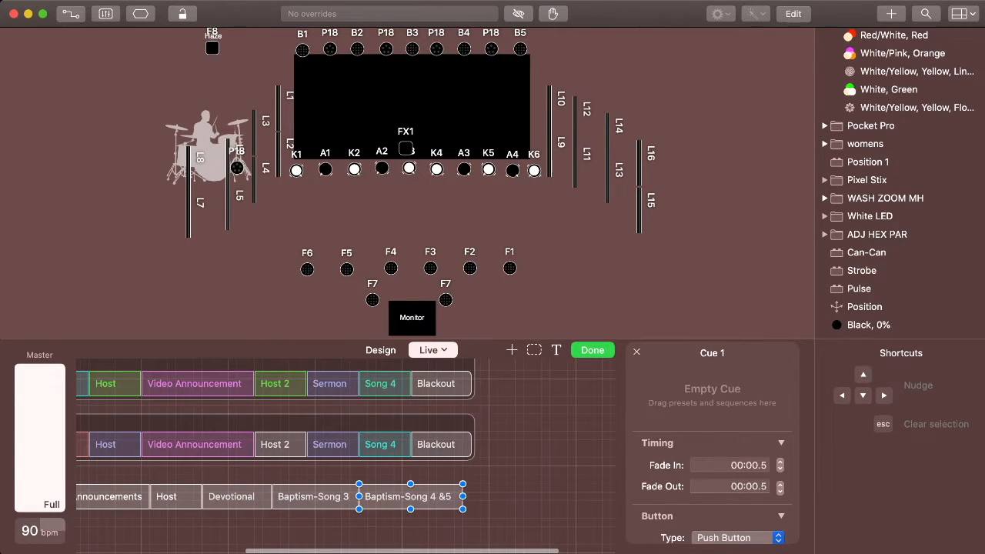
pyautogui.click(511, 350)
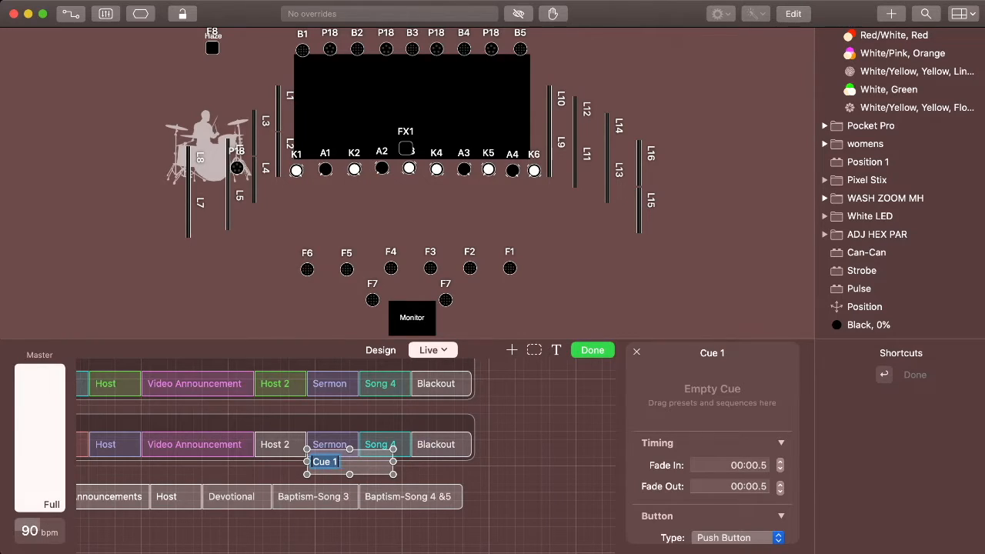
pyautogui.write('H')
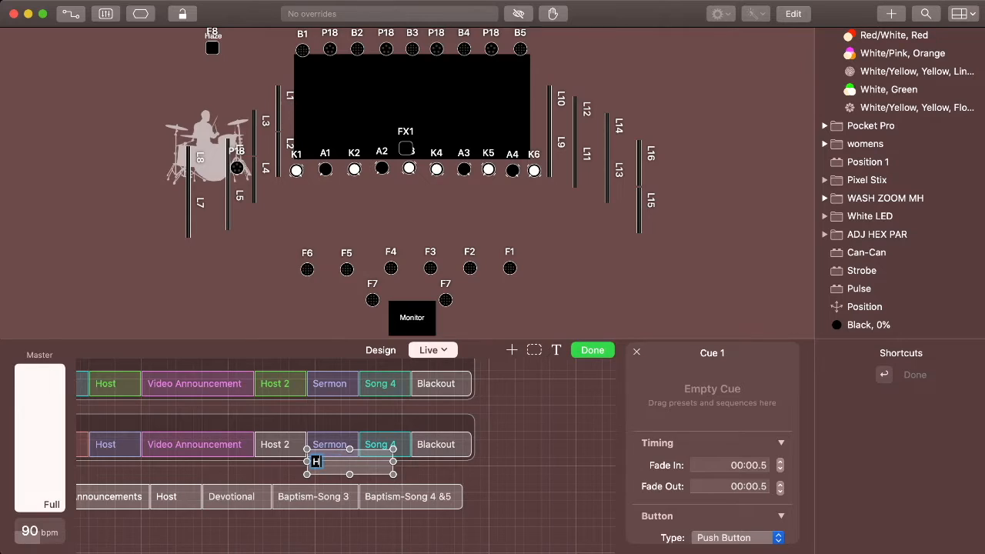
pyautogui.write('ost')
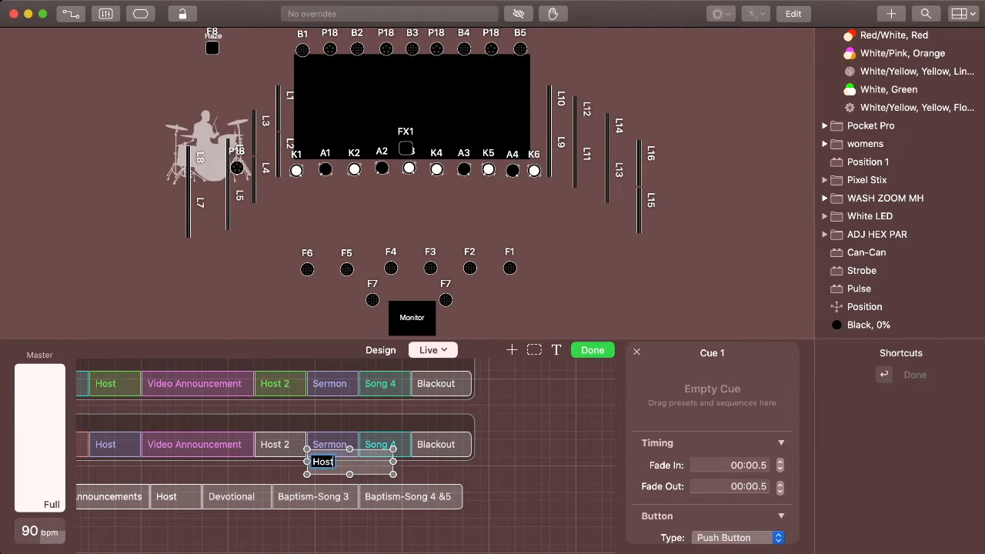
pyautogui.press('Return')
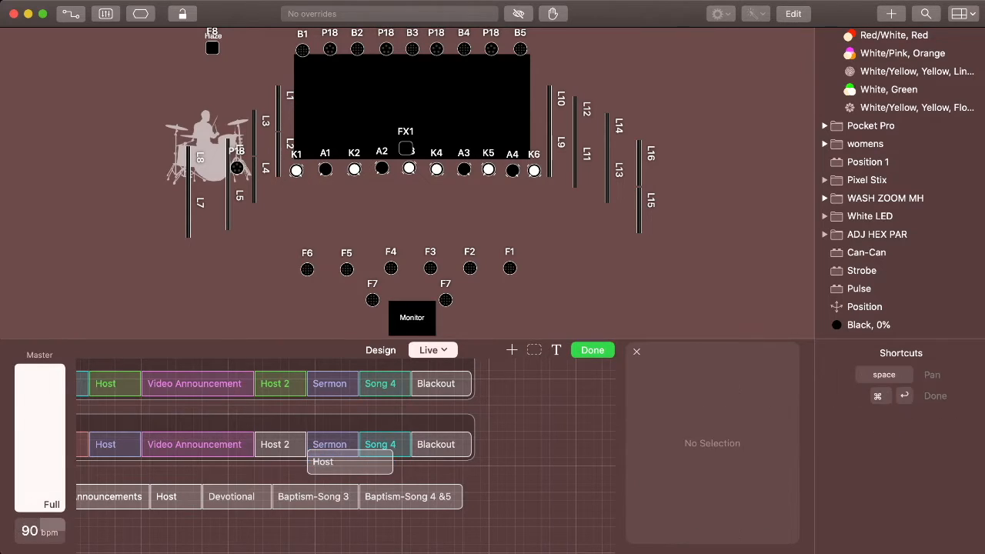
pyautogui.moveTo(350, 461); pyautogui.dragTo(507, 496)
pyautogui.click(592, 350)
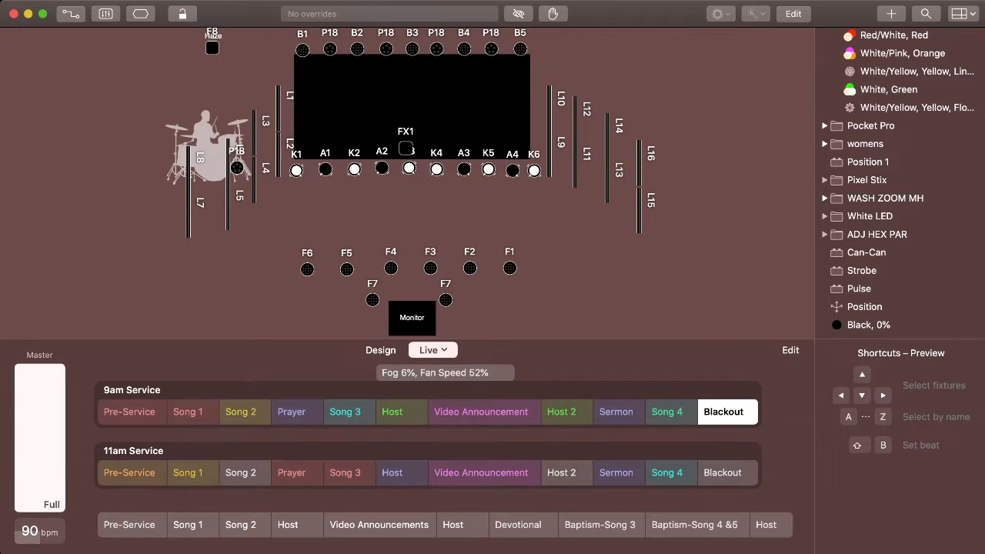
# Put a frame around all cues of the new row and name it "1pm Service"
pyautogui.click(790, 350)
pyautogui.click(769, 524)
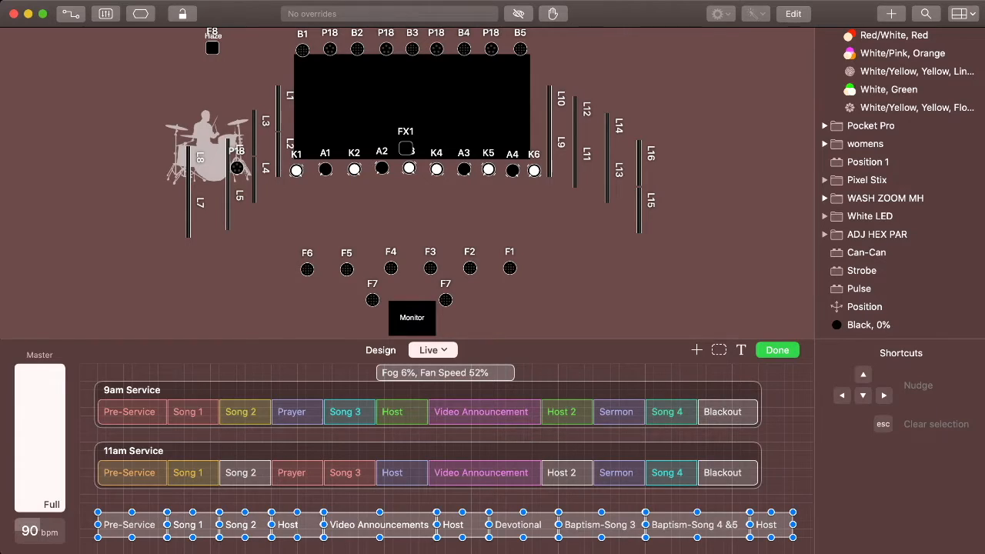
pyautogui.click(719, 350)
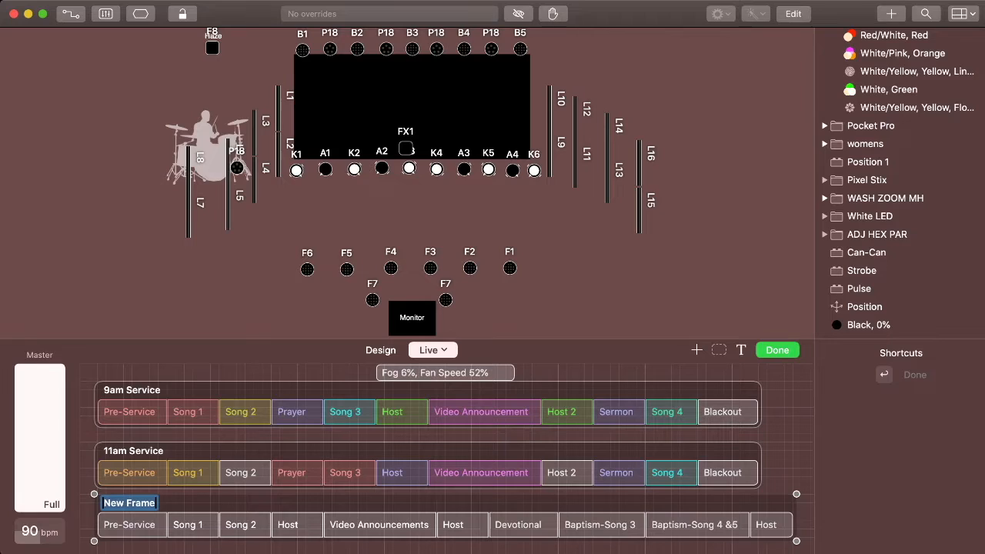
pyautogui.write('1')
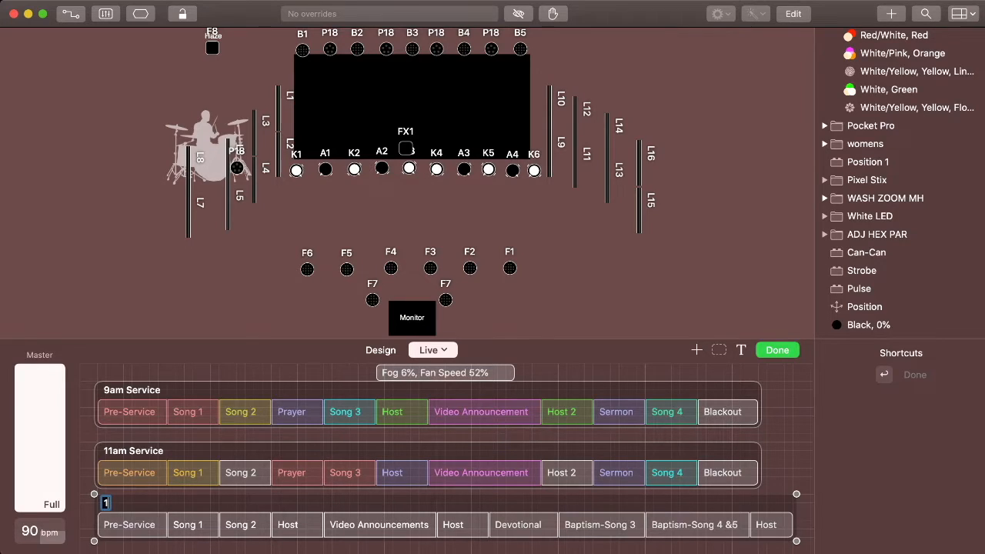
pyautogui.write('pm Service')
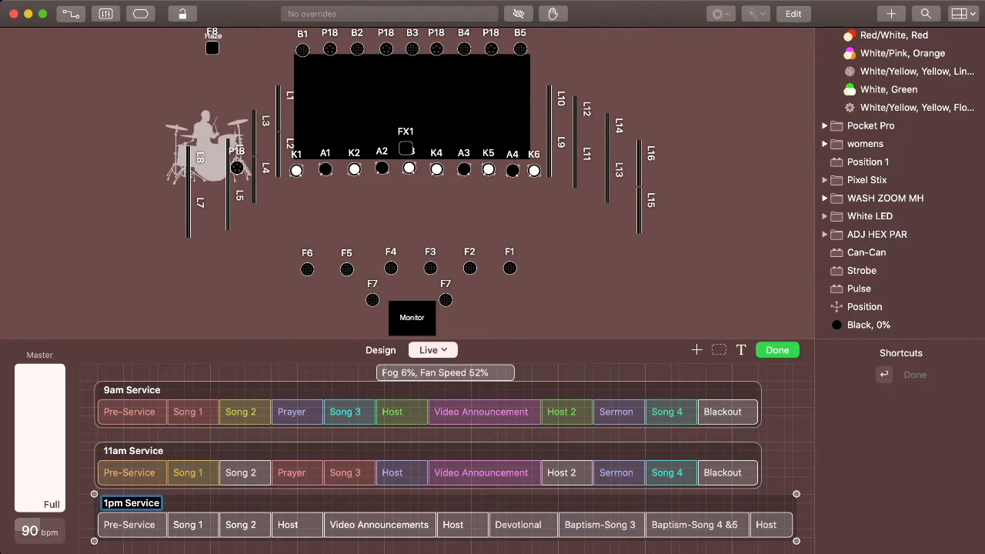
pyautogui.press('Return')
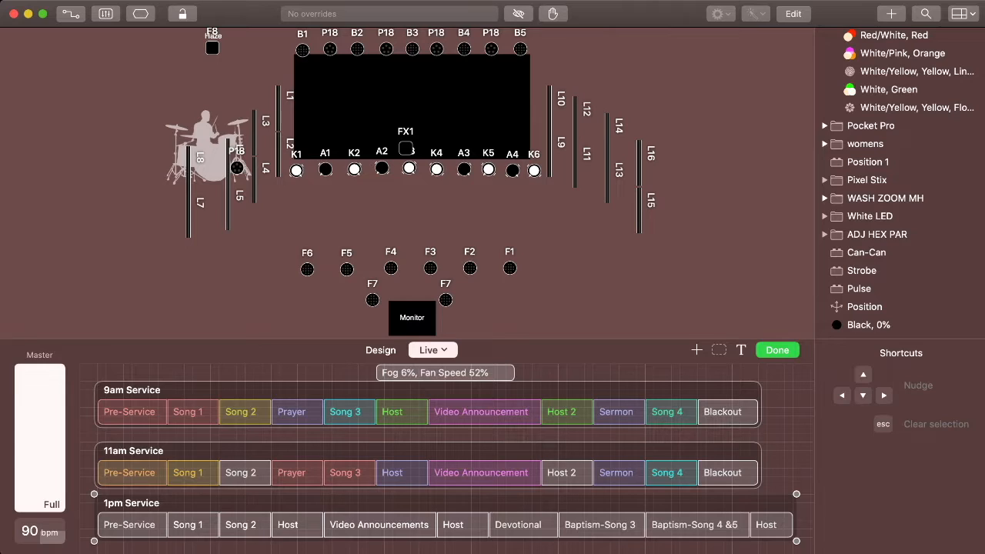
# Move the 1pm Service frame with all its cues slightly down, away from the 11am Service frame, and finish editing
pyautogui.scroll(-1, 446, 457)
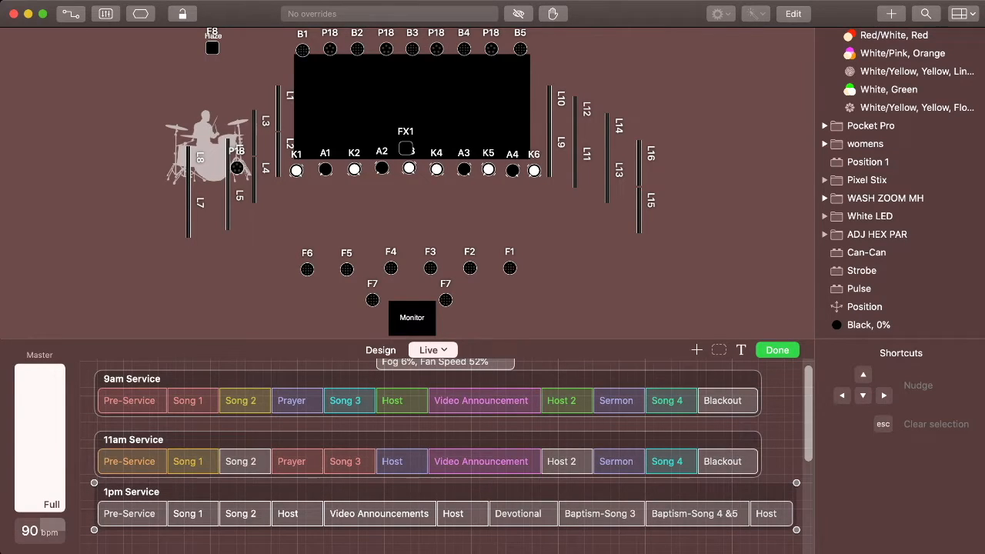
pyautogui.moveTo(798, 467); pyautogui.dragTo(371, 522)
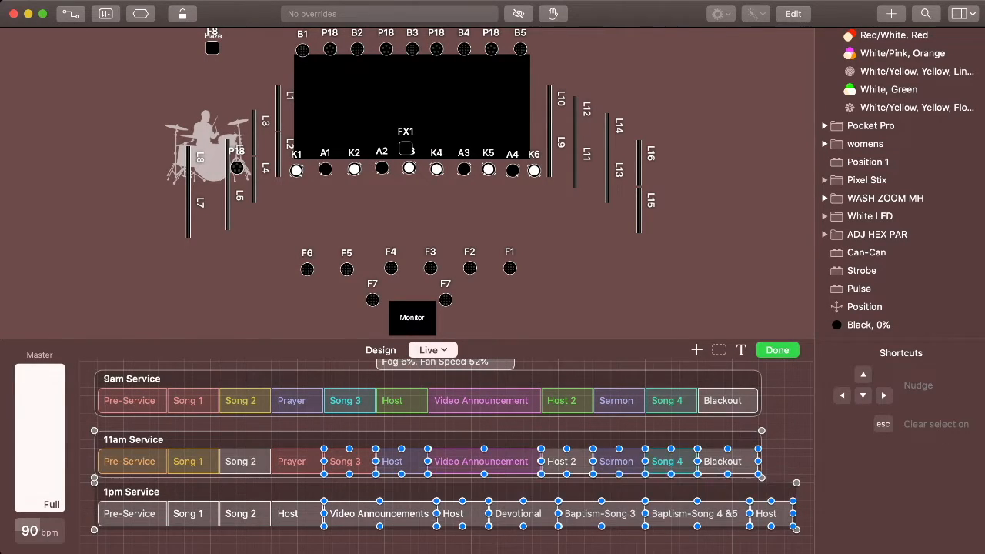
pyautogui.press('Escape')
pyautogui.moveTo(82, 503); pyautogui.dragTo(636, 517)
pyautogui.hscroll(-4, 635, 517)
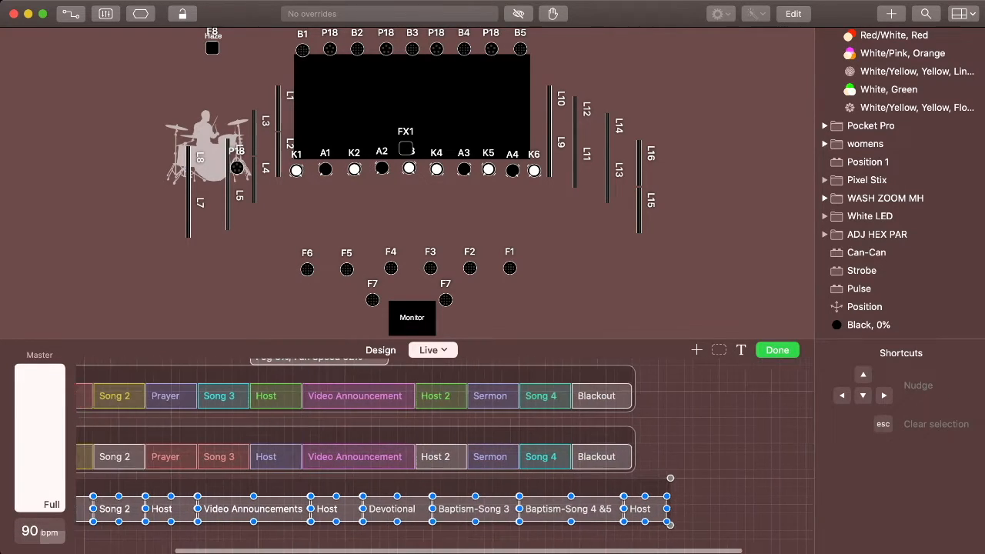
pyautogui.hscroll(-5, 444, 456)
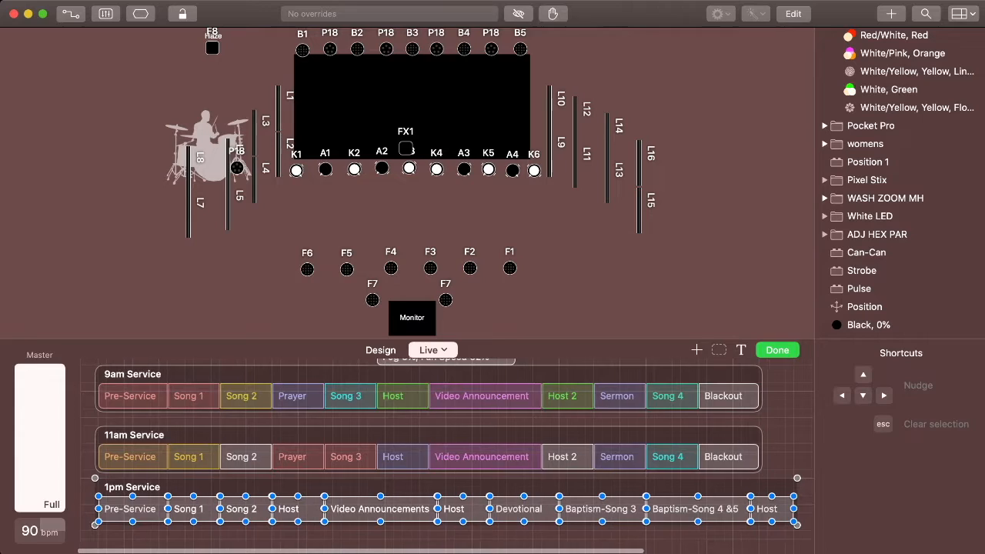
pyautogui.moveTo(393, 508); pyautogui.dragTo(393, 517)
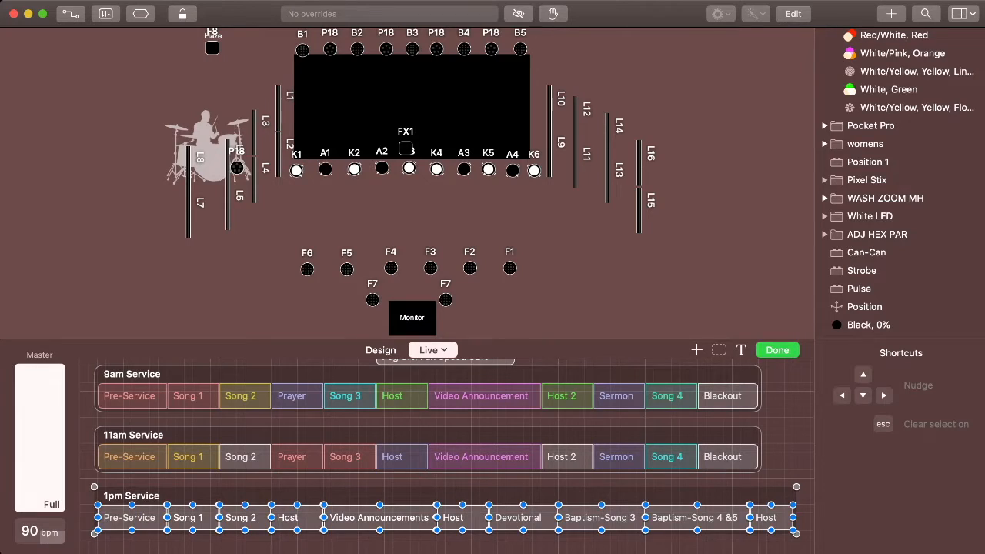
pyautogui.press('Escape')
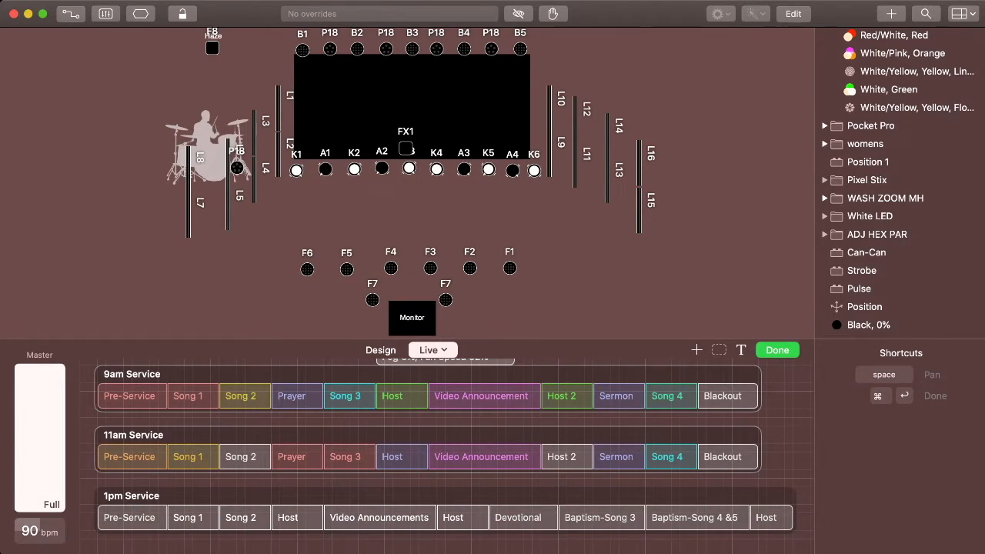
pyautogui.press('super+Return')
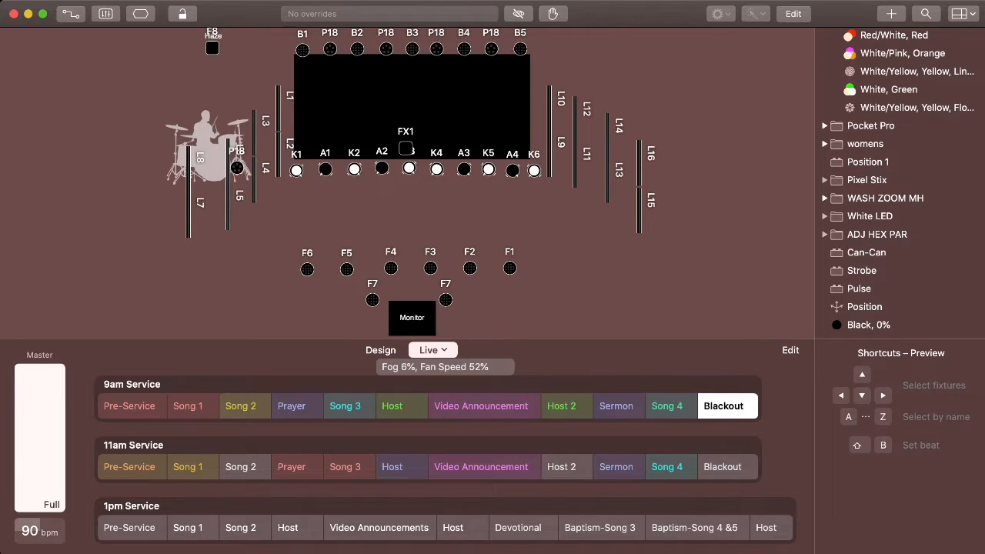
# Assign the "Light Blue/Pink, 80%" preset to the 1pm Service's Pre-Service cue and preview the preset on the stage
pyautogui.scroll(10, 900, 185)
pyautogui.scroll(15, 923, 93)
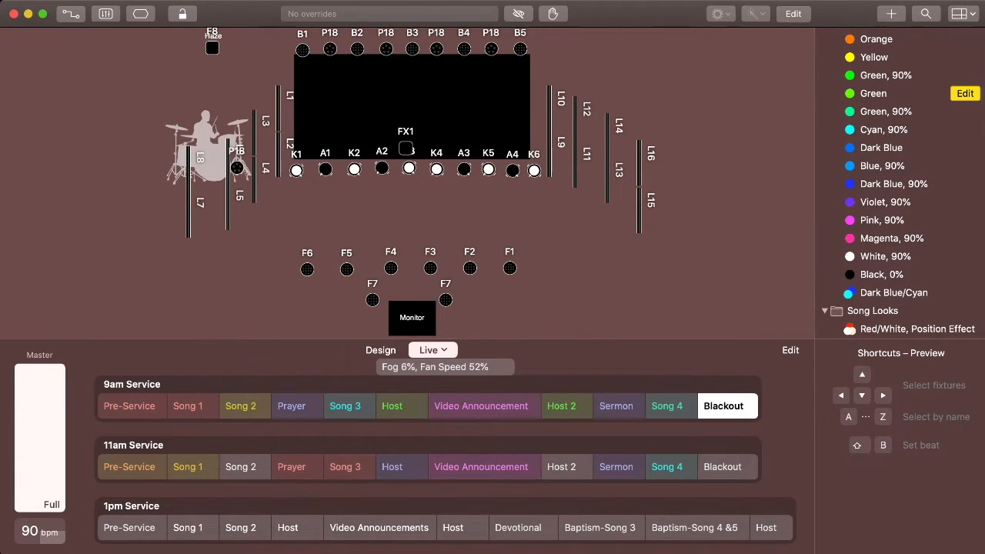
pyautogui.scroll(3, 923, 93)
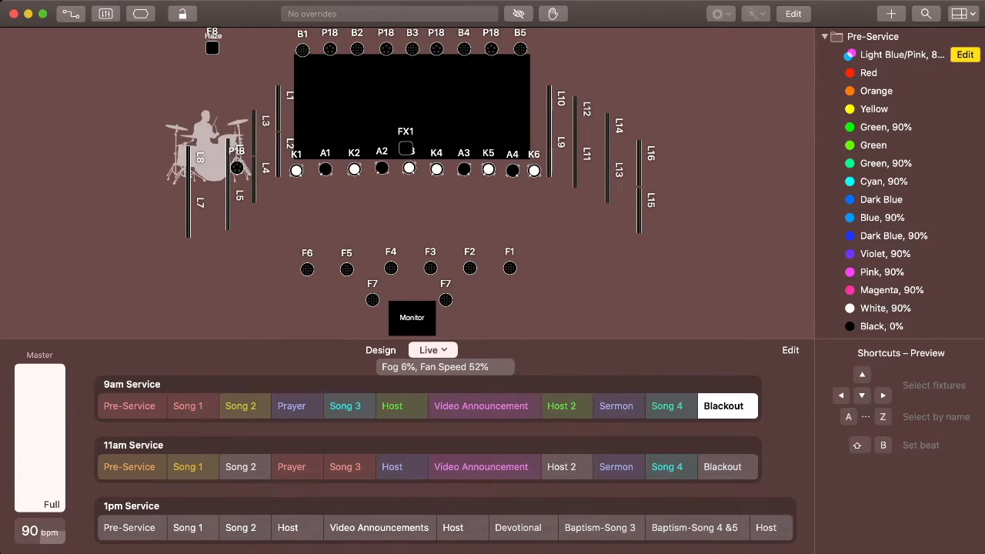
pyautogui.press('Tab')
pyautogui.press('Tab')
pyautogui.press('Tab')
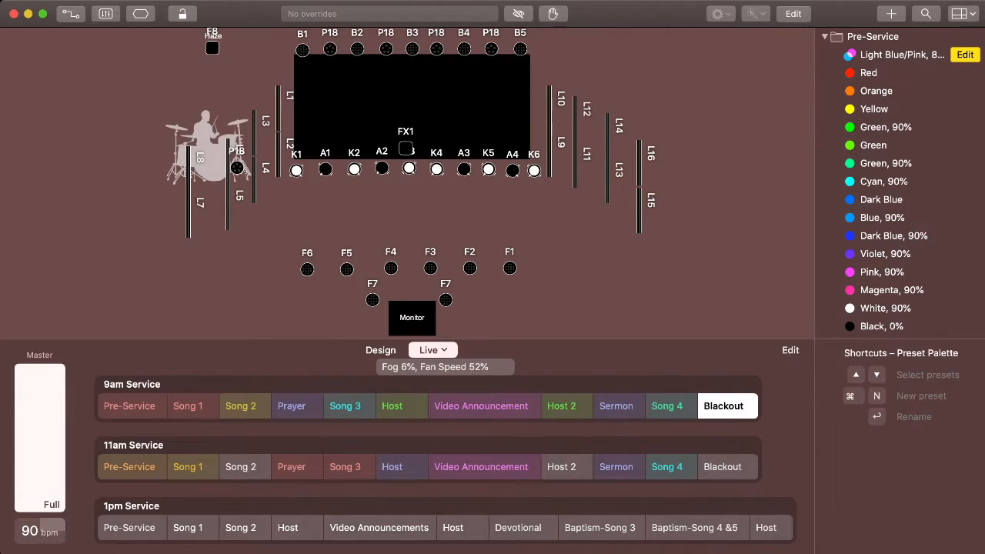
pyautogui.moveTo(901, 54); pyautogui.dragTo(130, 528)
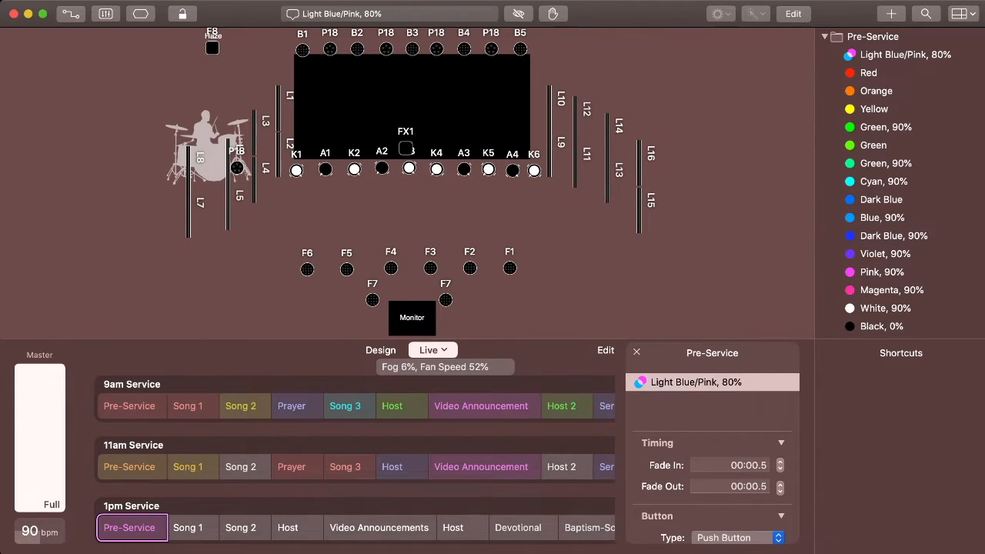
pyautogui.click(723, 200)
pyautogui.click(900, 54)
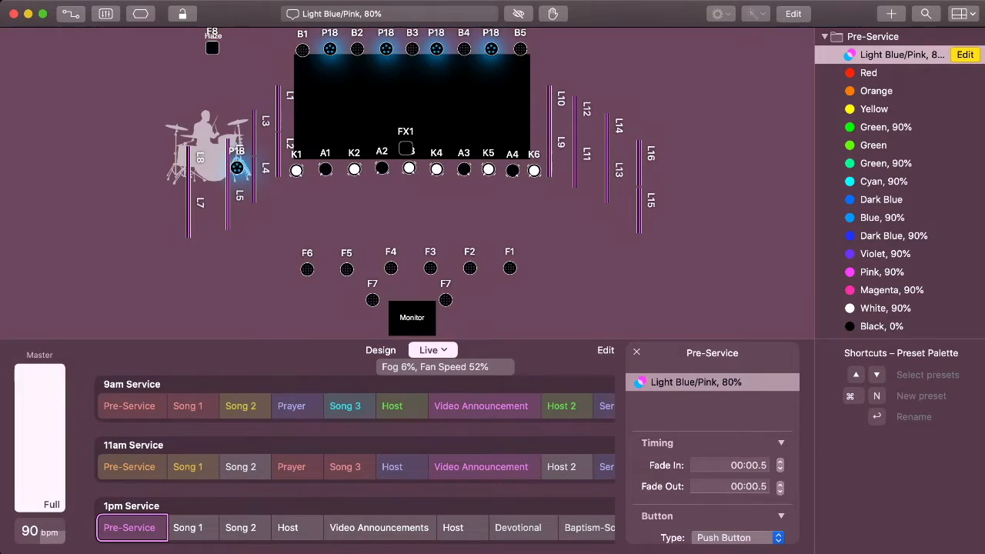
pyautogui.click(723, 192)
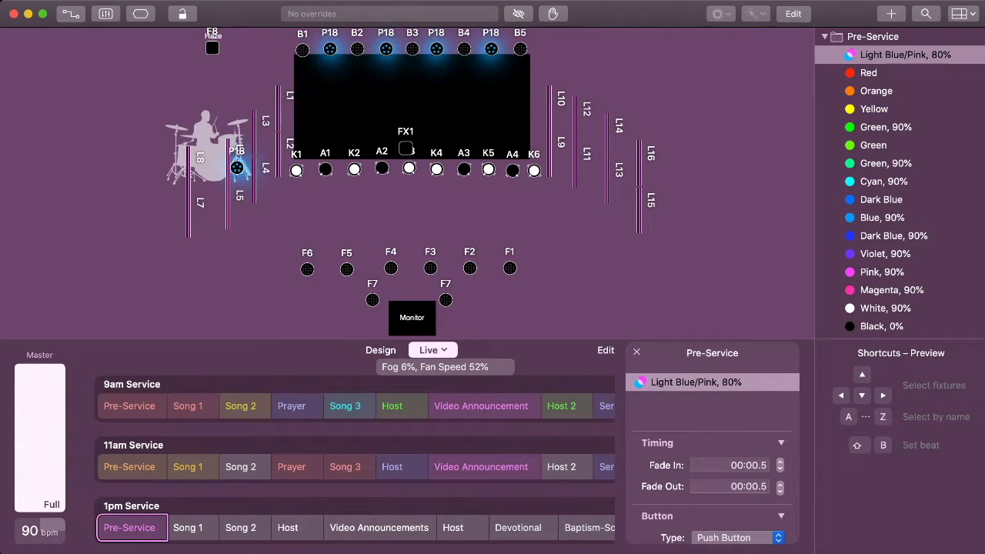
# Assign "White/Cyan, Position Effect" to Song 1 and "White/Orange, Position Effect" to Song 2 in the 1pm Service
pyautogui.scroll(-10, 900, 200)
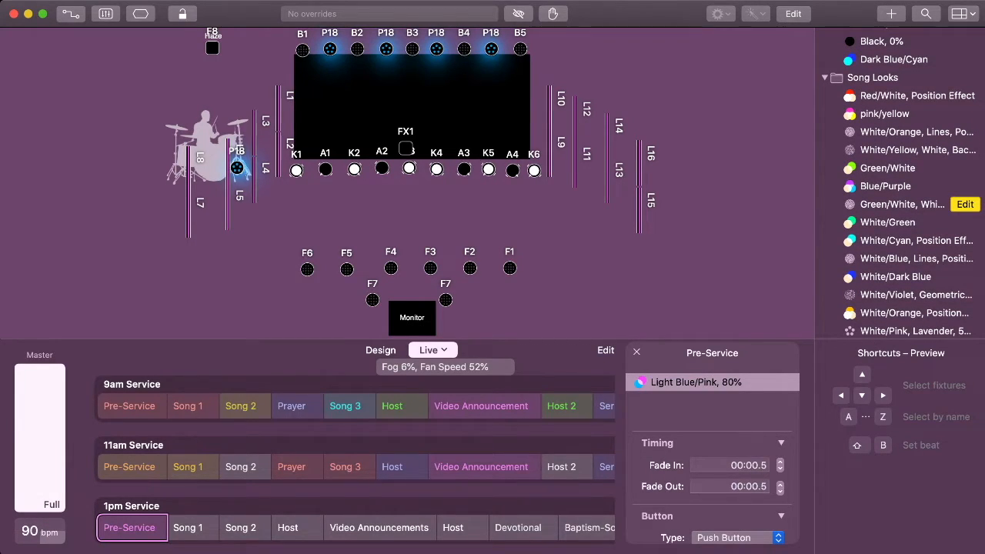
pyautogui.scroll(-2, 900, 200)
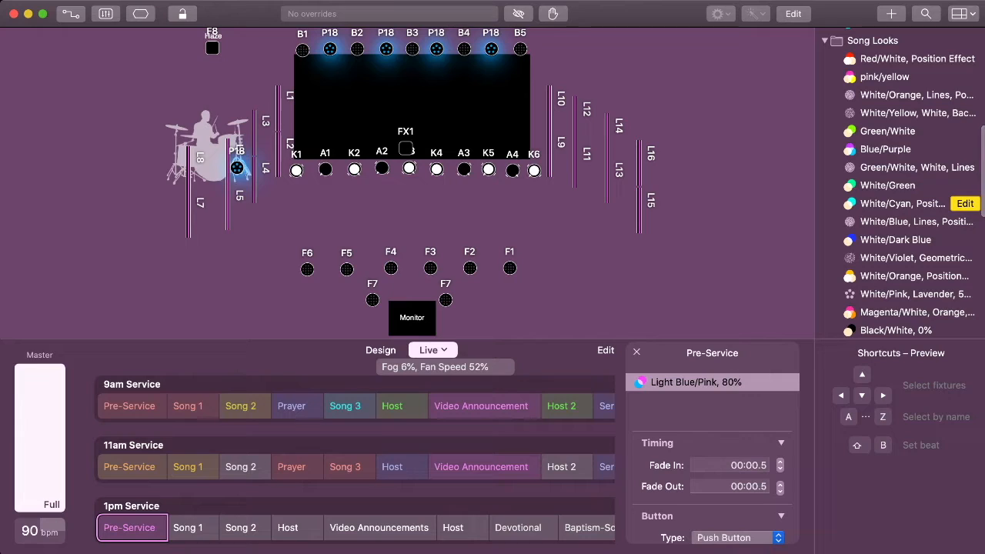
pyautogui.moveTo(901, 203); pyautogui.dragTo(191, 528)
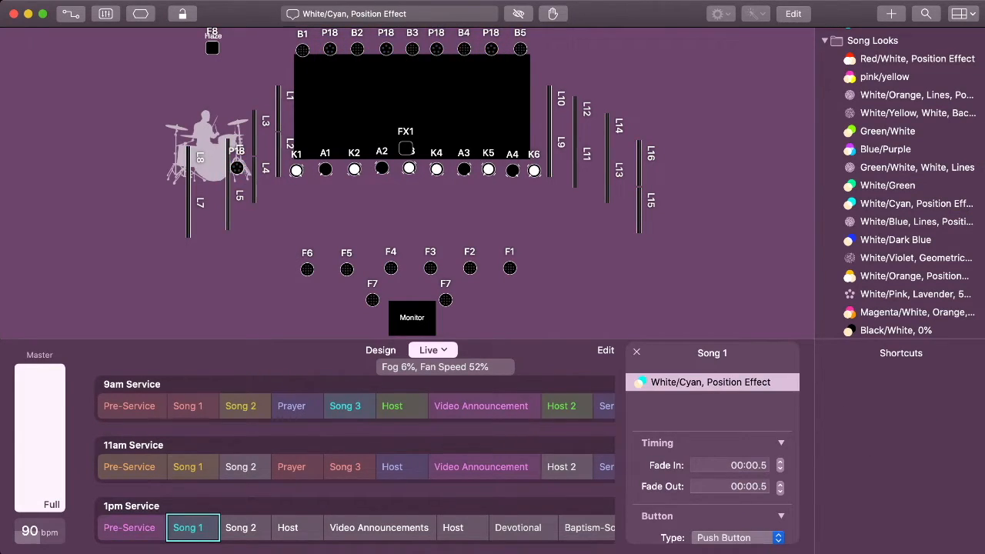
pyautogui.click(693, 284)
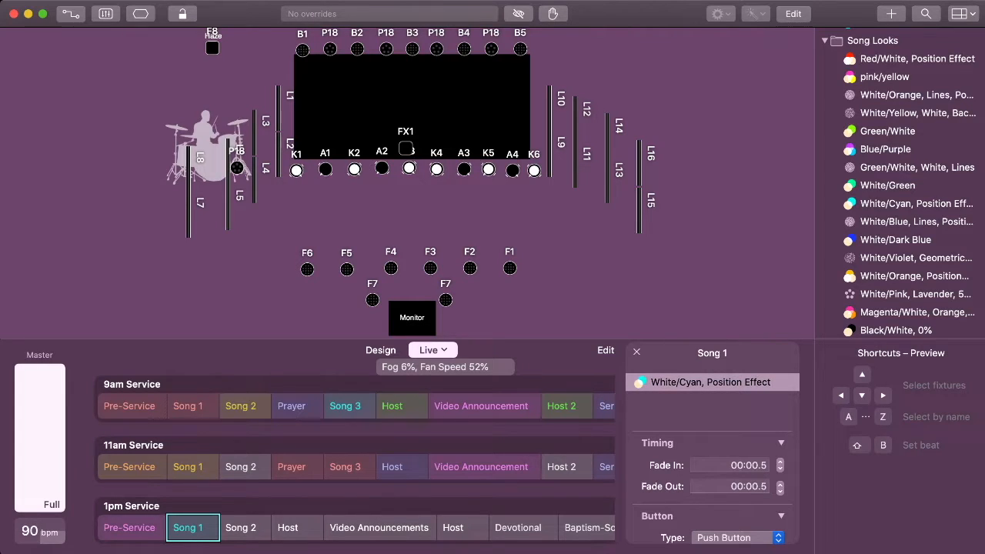
pyautogui.scroll(-2, 962, 231)
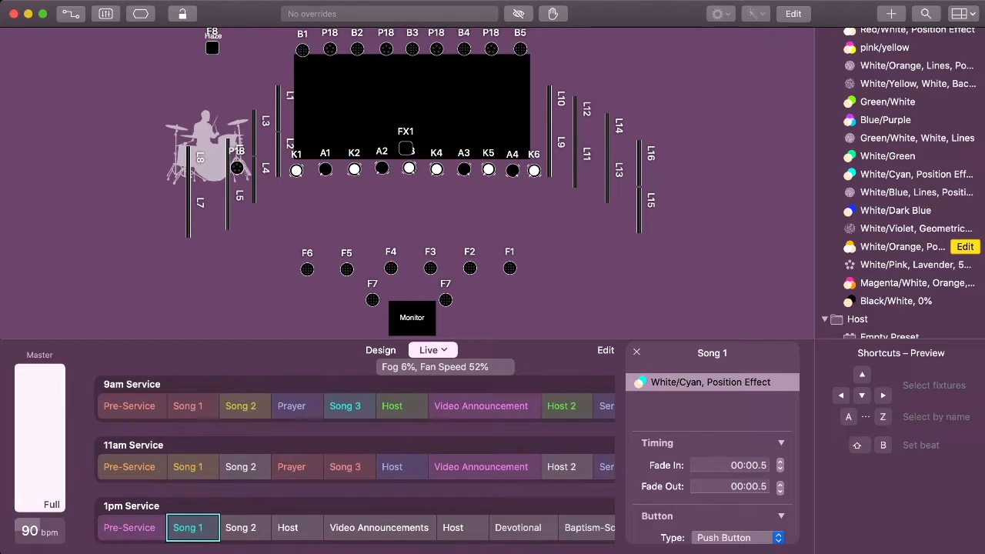
pyautogui.moveTo(901, 247); pyautogui.dragTo(243, 530)
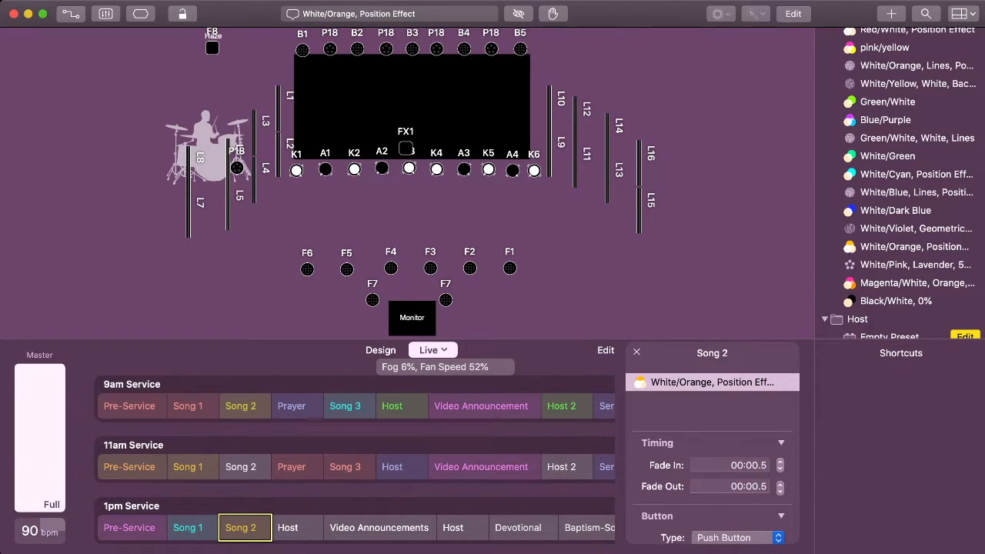
# Assign "White/Dark Blue, Lines" to the first Host cue and "Violet, 90%" to Video Announcements in the 1pm Service
pyautogui.scroll(-5, 907, 208)
pyautogui.scroll(-1, 902, 203)
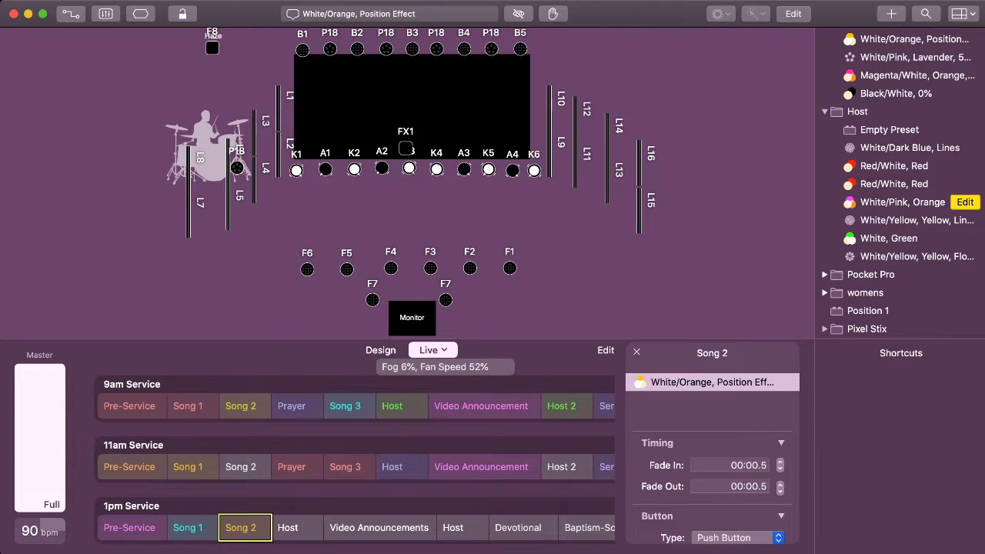
pyautogui.moveTo(898, 147); pyautogui.dragTo(297, 527)
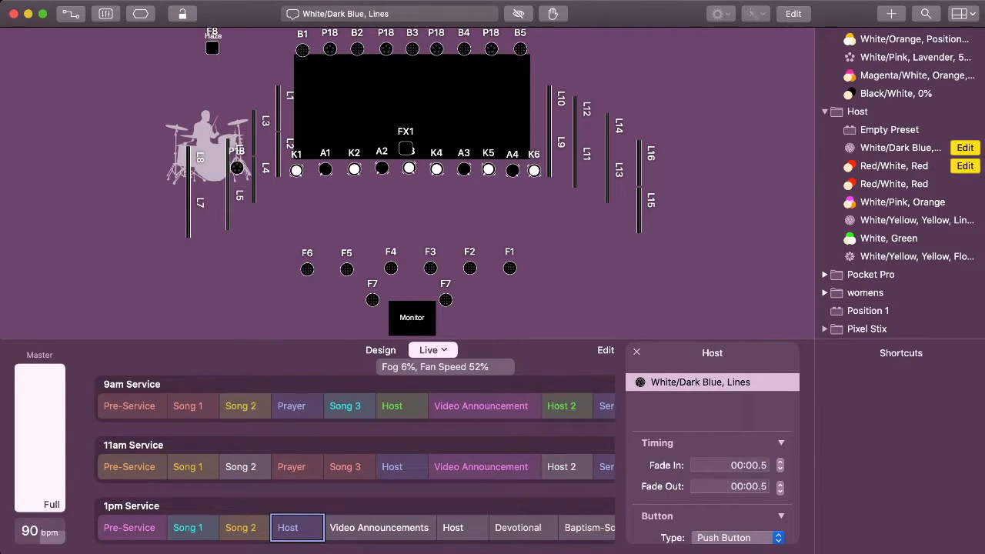
pyautogui.scroll(10, 900, 185)
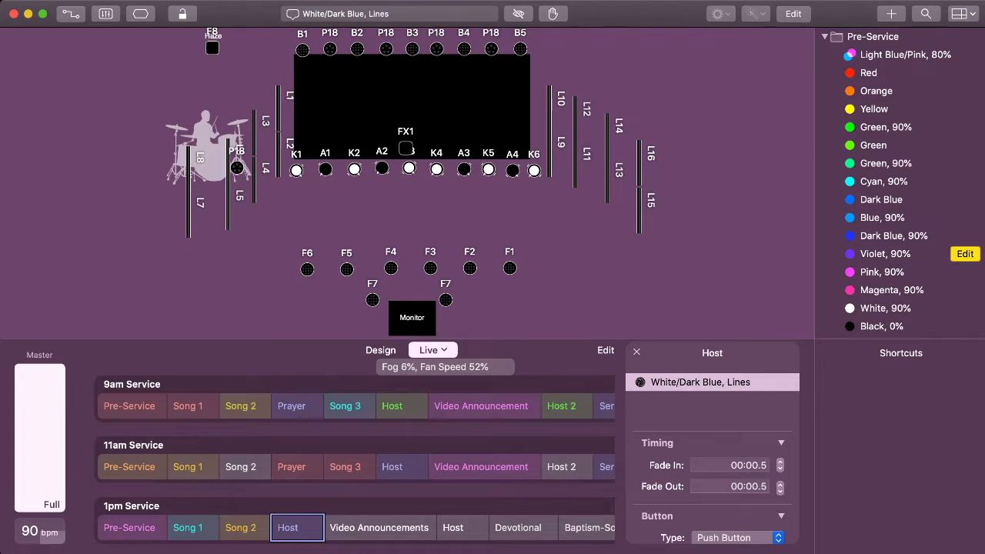
pyautogui.moveTo(884, 254); pyautogui.dragTo(379, 528)
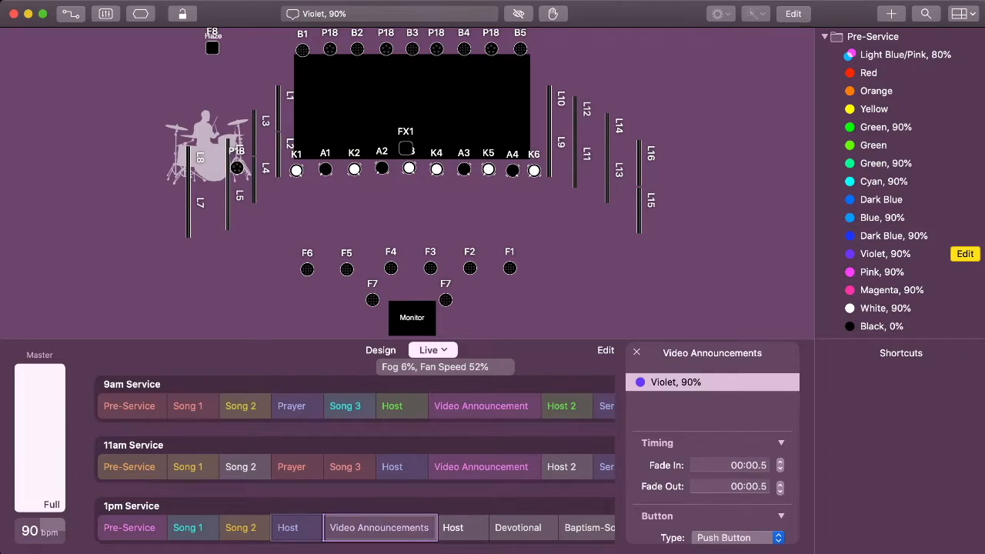
# Assign "White, Green" to the Host cue after Video Announcements and "White/Yellow, Yellow, Flower" to Devotional in the 1pm Service
pyautogui.scroll(-8, 899, 200)
pyautogui.scroll(-6, 899, 184)
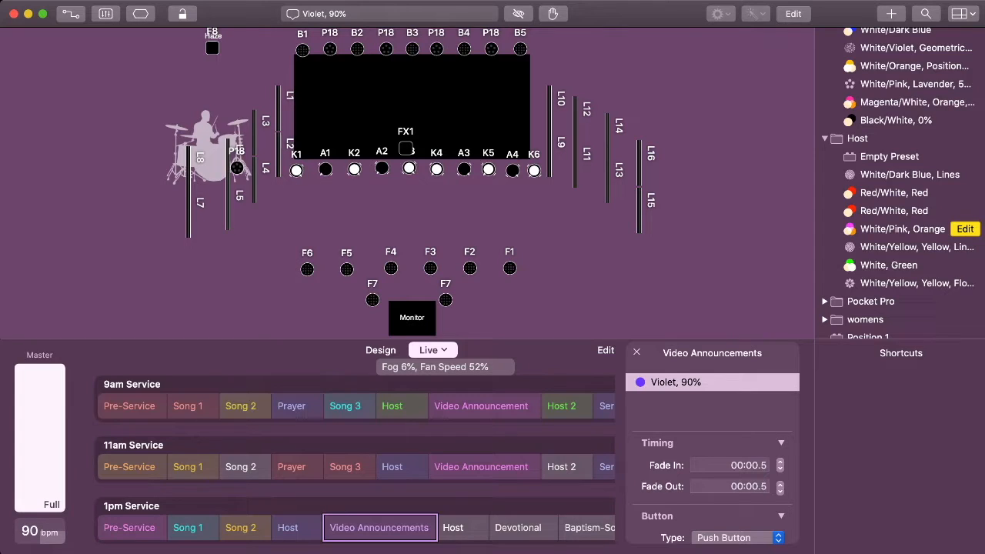
pyautogui.moveTo(888, 265); pyautogui.dragTo(461, 528)
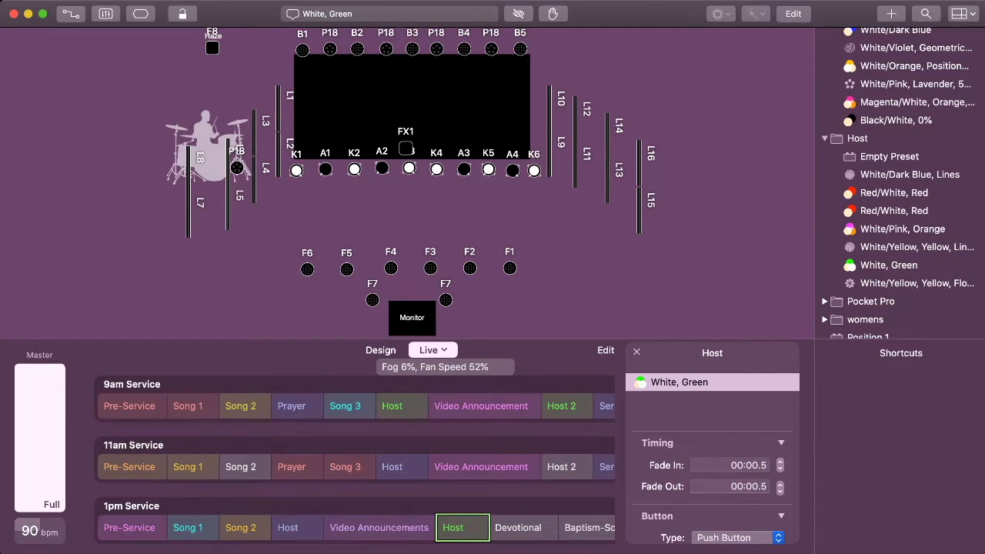
pyautogui.scroll(2, 900, 183)
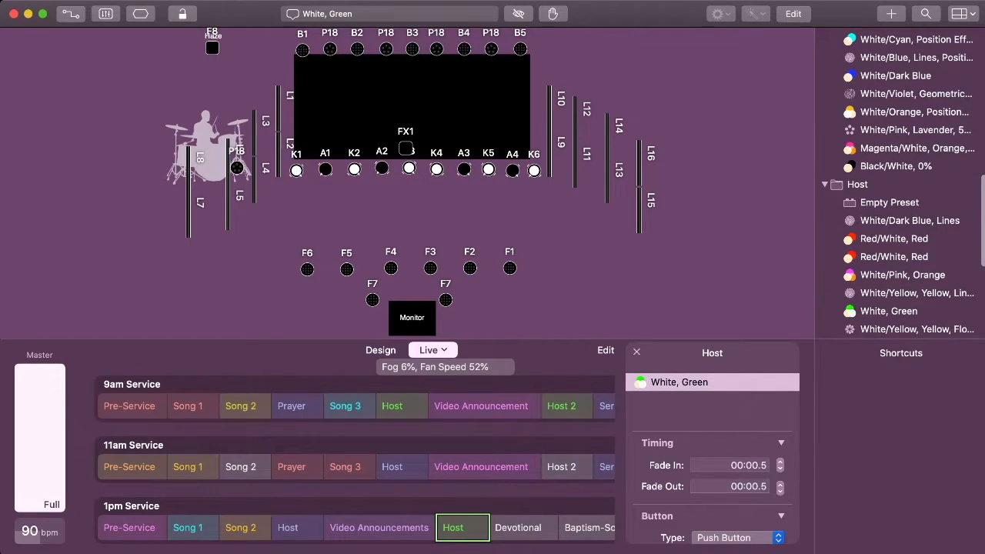
pyautogui.scroll(-1, 900, 185)
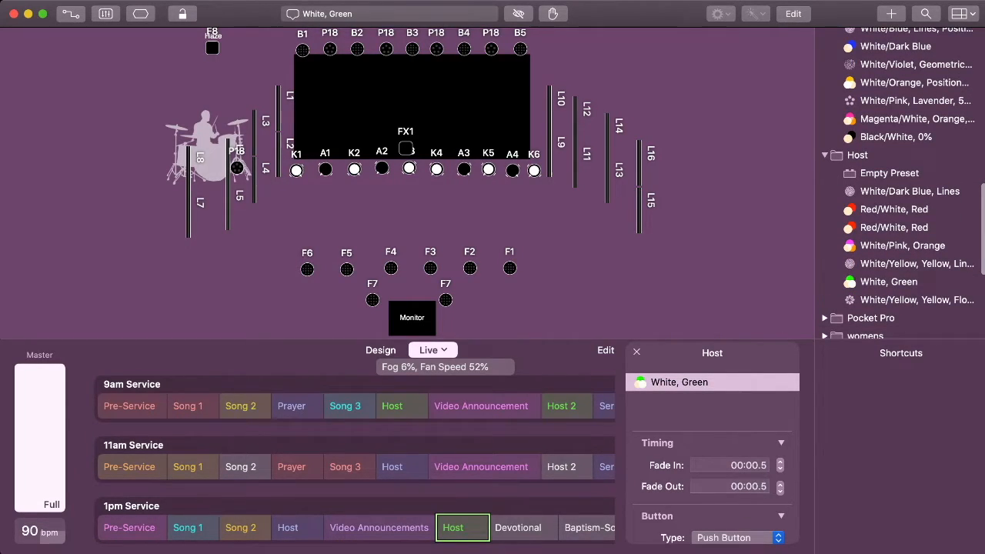
pyautogui.scroll(-1, 900, 184)
pyautogui.scroll(-1, 900, 200)
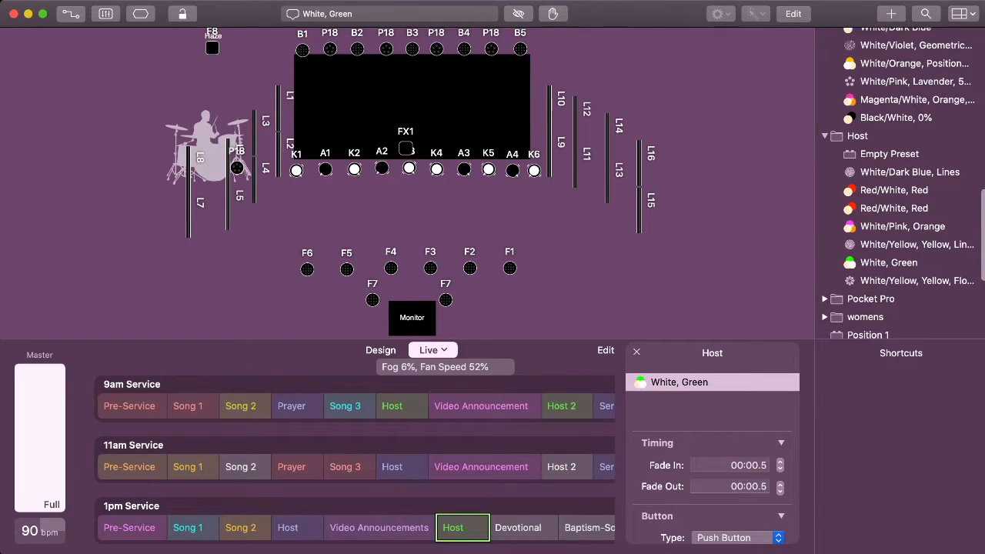
pyautogui.moveTo(900, 280); pyautogui.dragTo(518, 528)
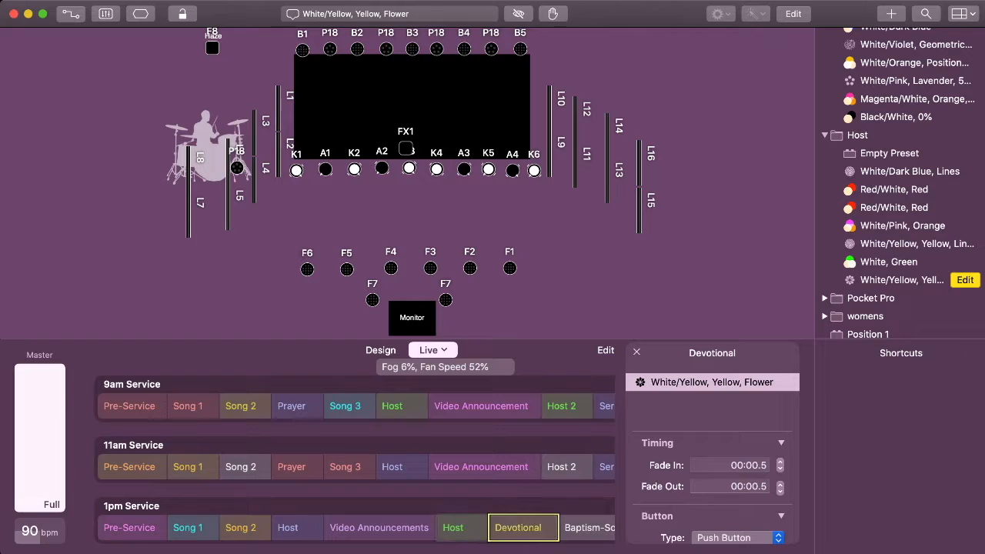
# Assign "White/Dark Blue" to Baptism-Song 3 and "Blue/Purple" to Baptism-Song 4 &5 in the 1pm Service
pyautogui.hscroll(3, 346, 461)
pyautogui.hscroll(1, 346, 462)
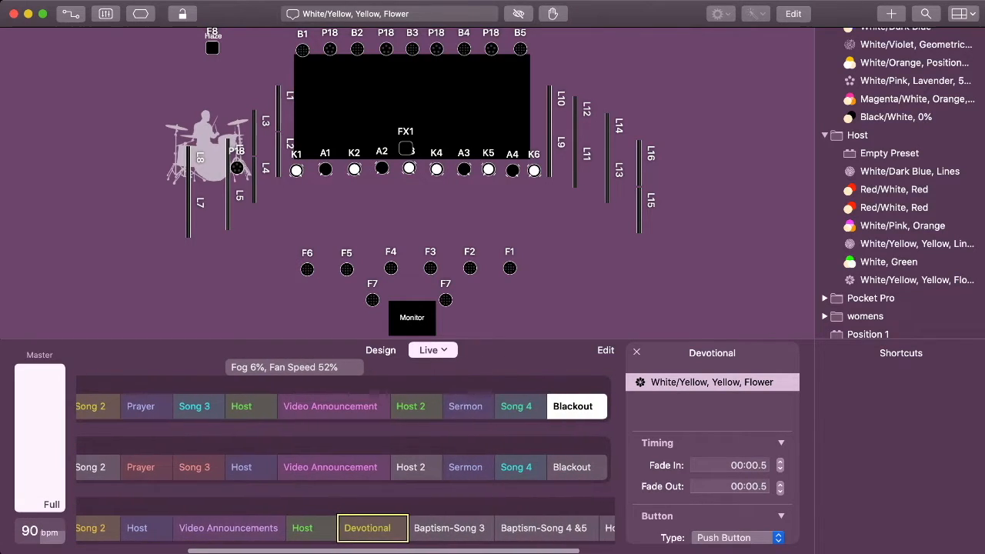
pyautogui.scroll(5, 907, 204)
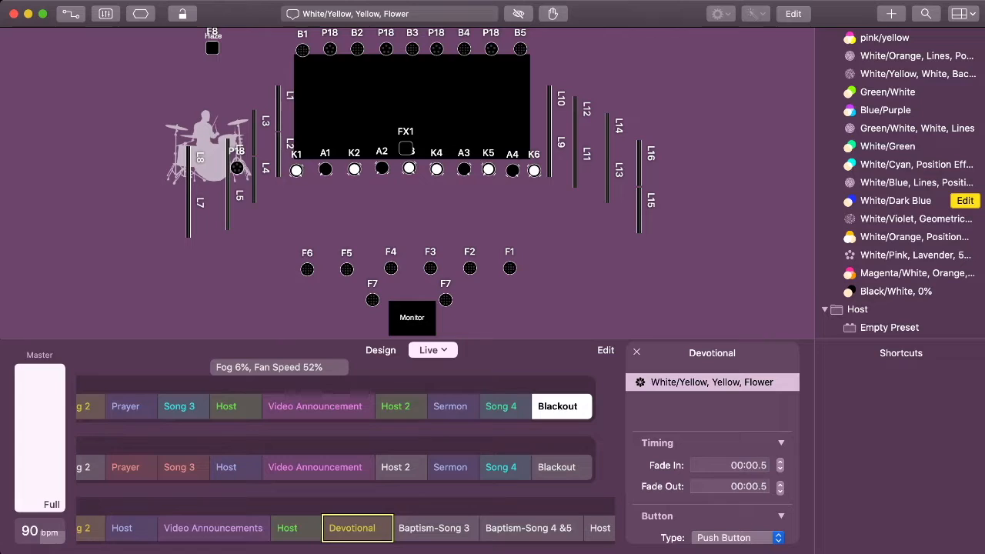
pyautogui.moveTo(895, 201); pyautogui.dragTo(433, 527)
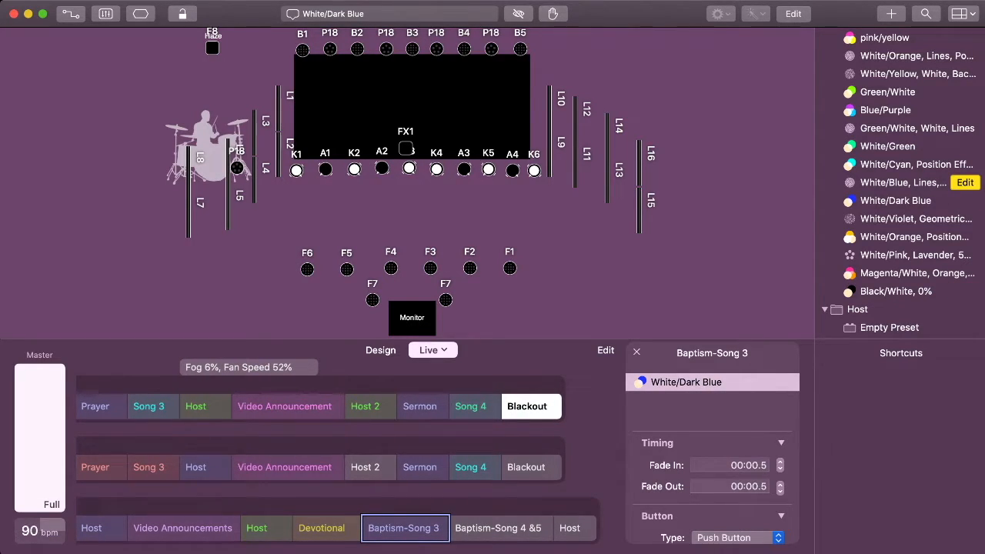
pyautogui.scroll(2, 900, 182)
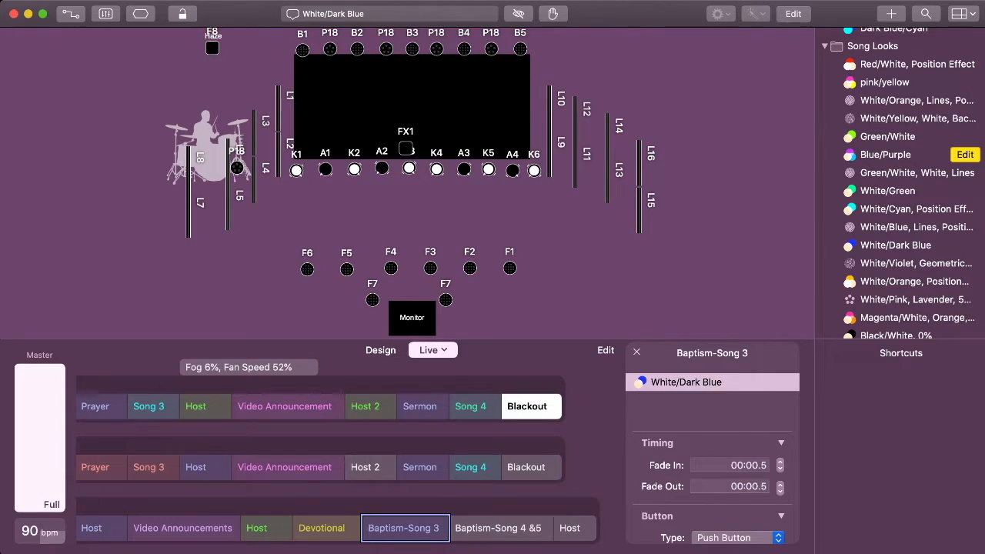
pyautogui.moveTo(885, 154); pyautogui.dragTo(500, 528)
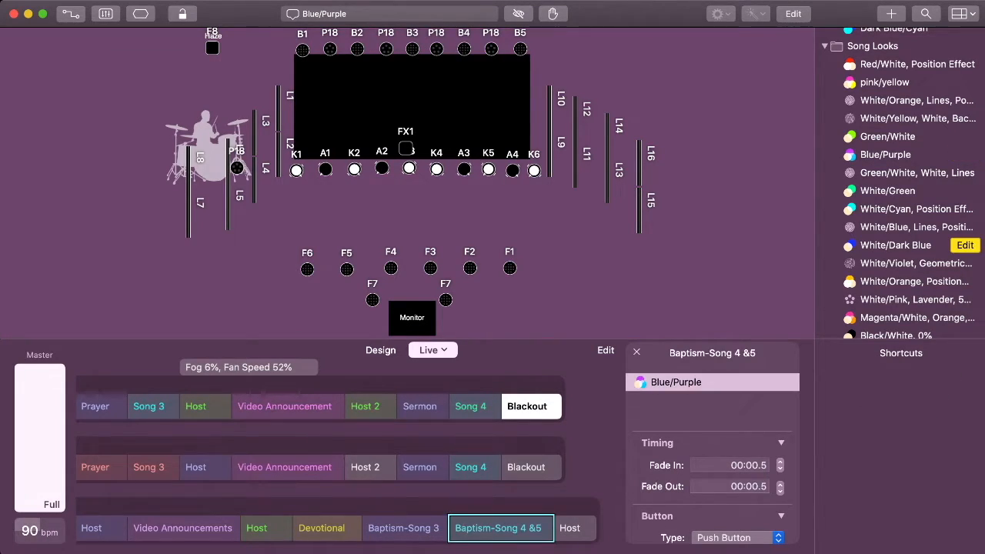
# Assign the "White/Dark Blue, Lines" preset to the last Host cue of the 1pm Service and close the cue settings
pyautogui.scroll(-4, 915, 244)
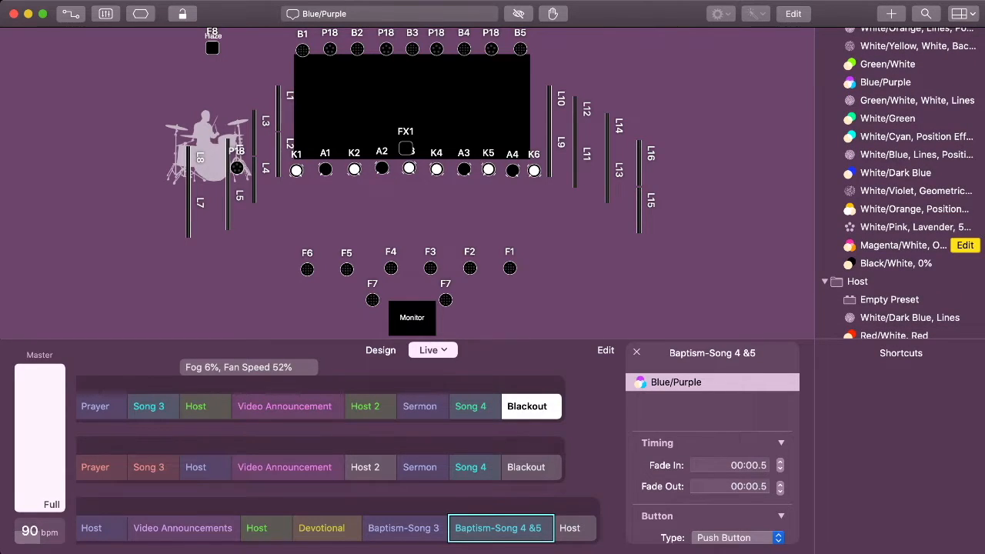
pyautogui.scroll(-7, 915, 242)
pyautogui.scroll(-1, 916, 242)
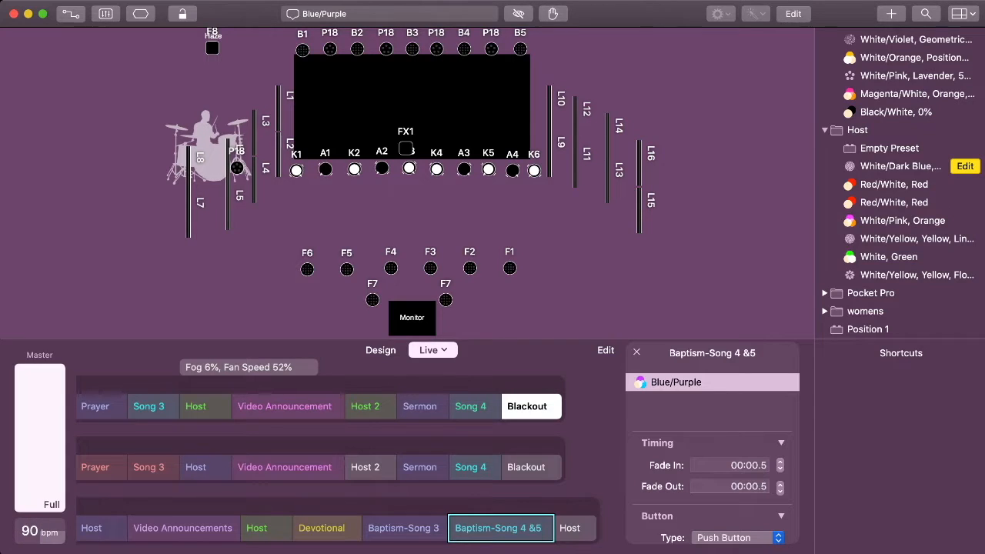
pyautogui.click(899, 166)
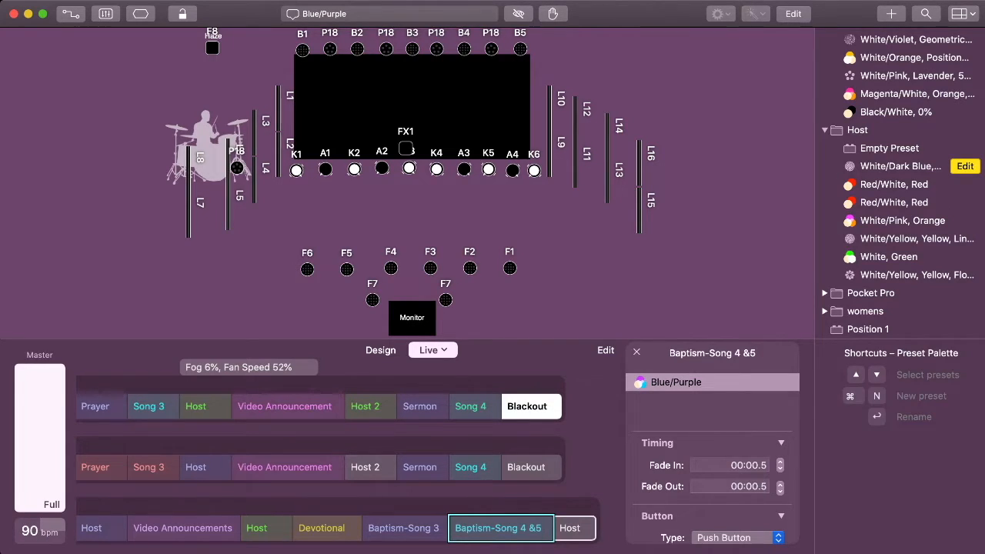
pyautogui.click(575, 528)
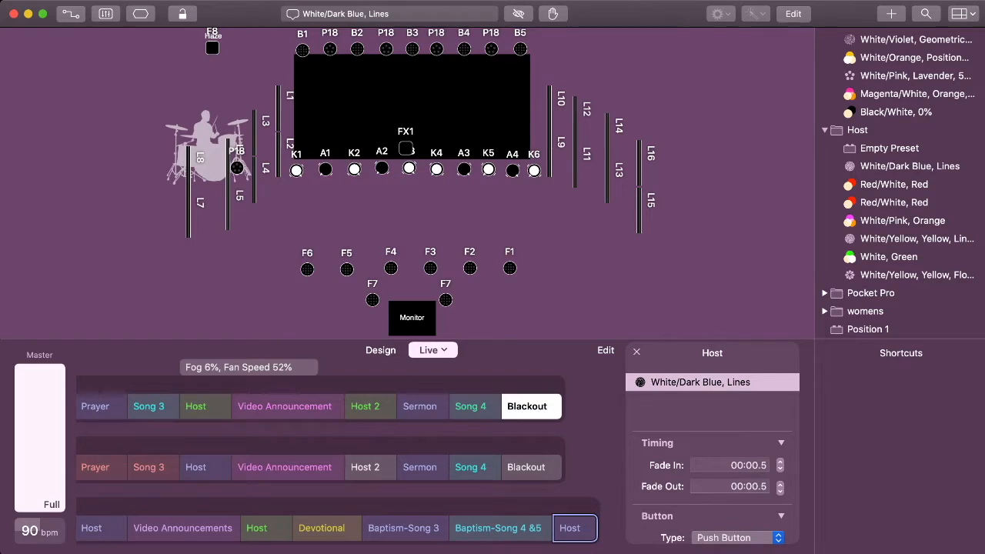
pyautogui.click(636, 352)
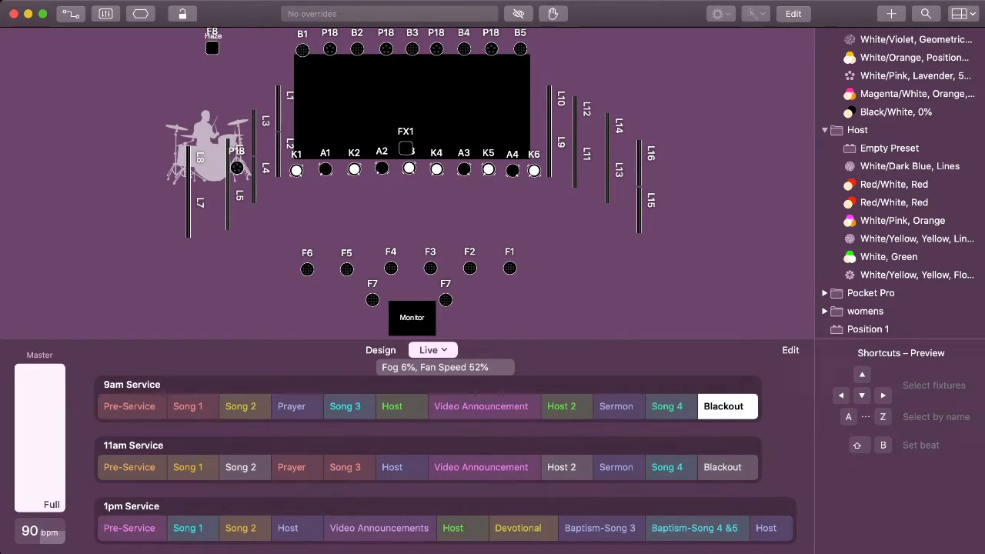
pyautogui.scroll(-1, 454, 459)
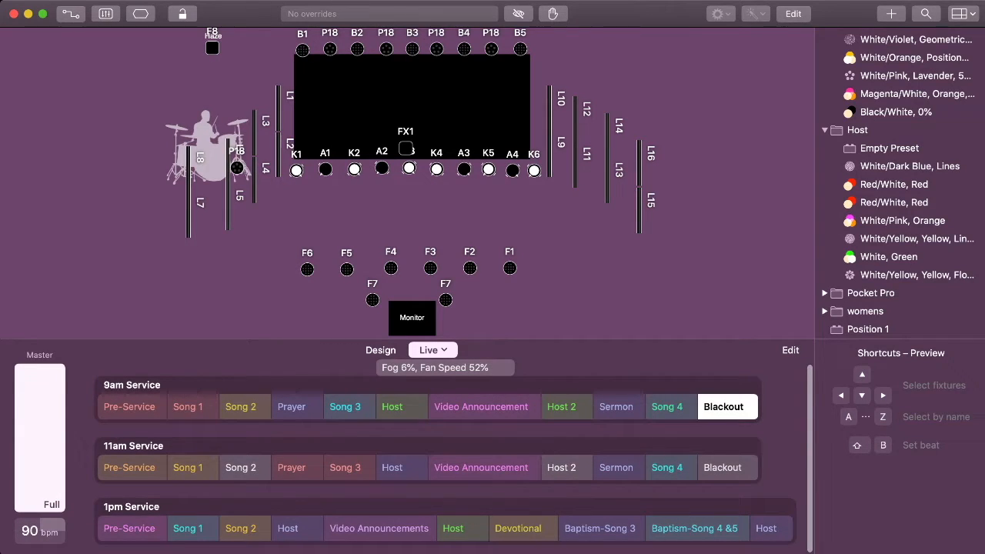
pyautogui.scroll(-1, 454, 460)
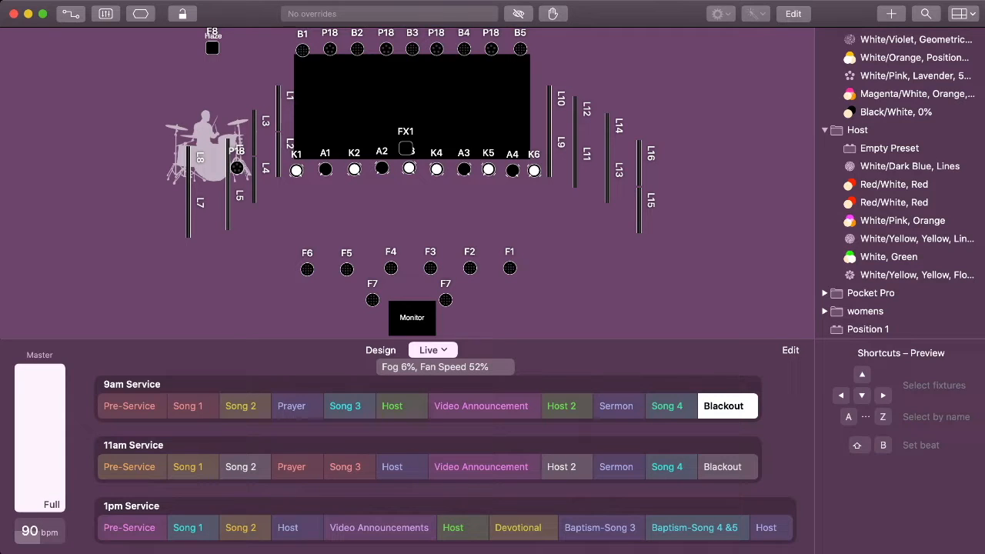
# Release Blackout, preview the 9am Song 4 cue with and without the 11am Pre-Service cue, and trigger the 9am Blackout
pyautogui.click(723, 406)
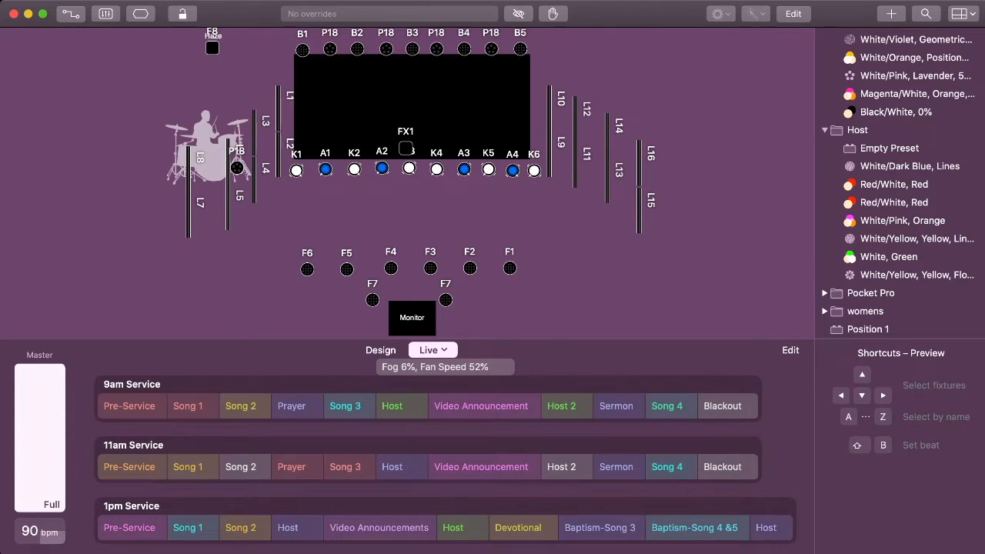
pyautogui.click(668, 406)
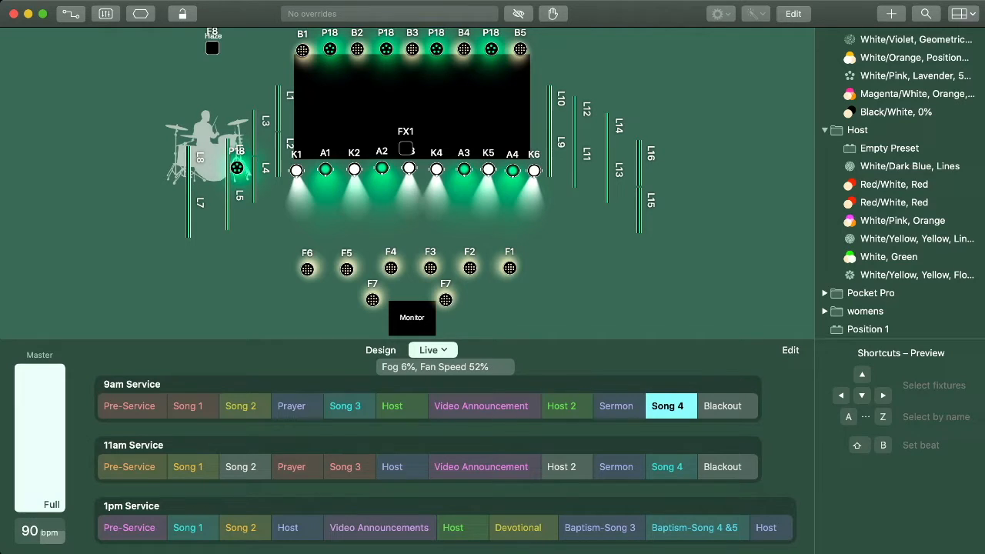
pyautogui.click(132, 467)
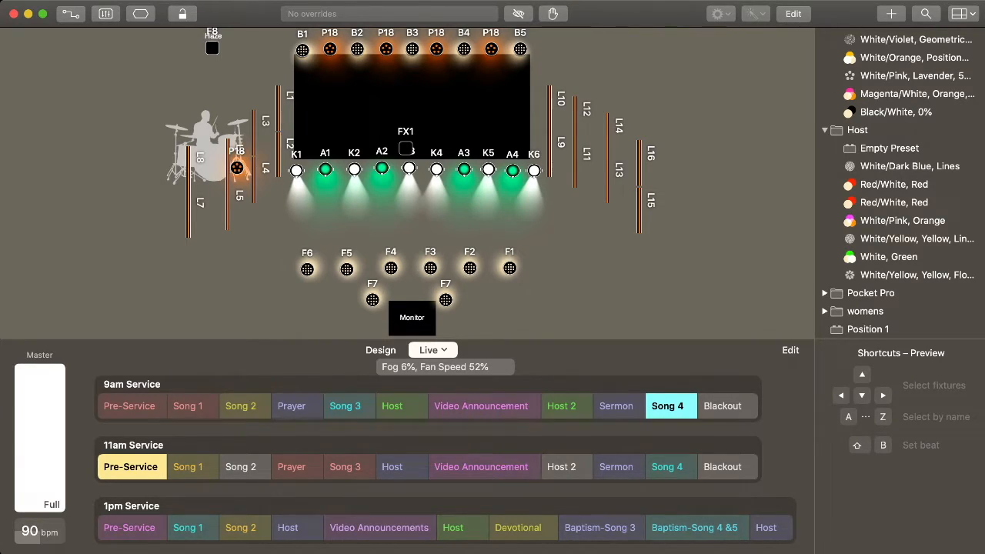
pyautogui.click(667, 406)
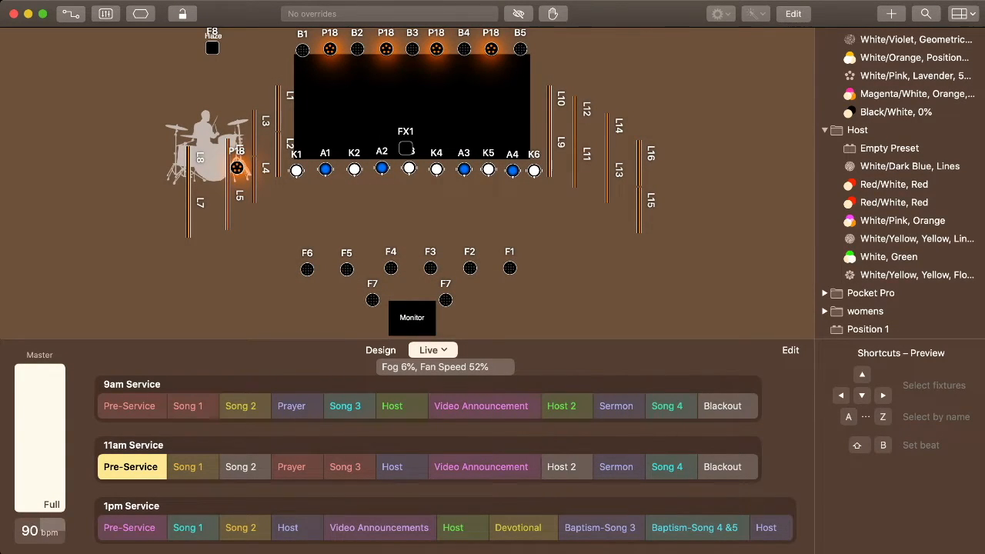
pyautogui.click(671, 406)
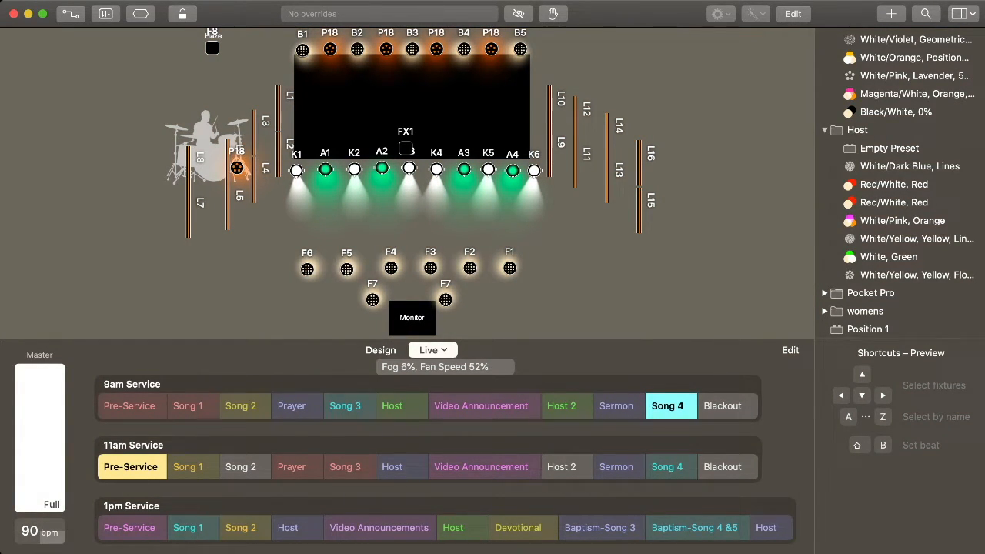
pyautogui.click(723, 406)
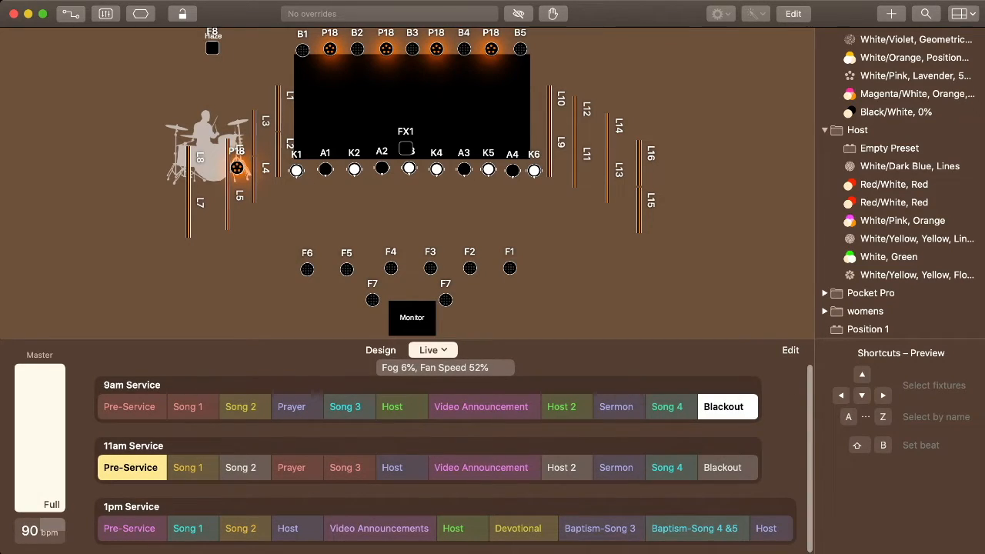
# Create a narrow live cue named "Blackout" and place it directly after the last Host cue in the 1pm Service row
pyautogui.click(790, 350)
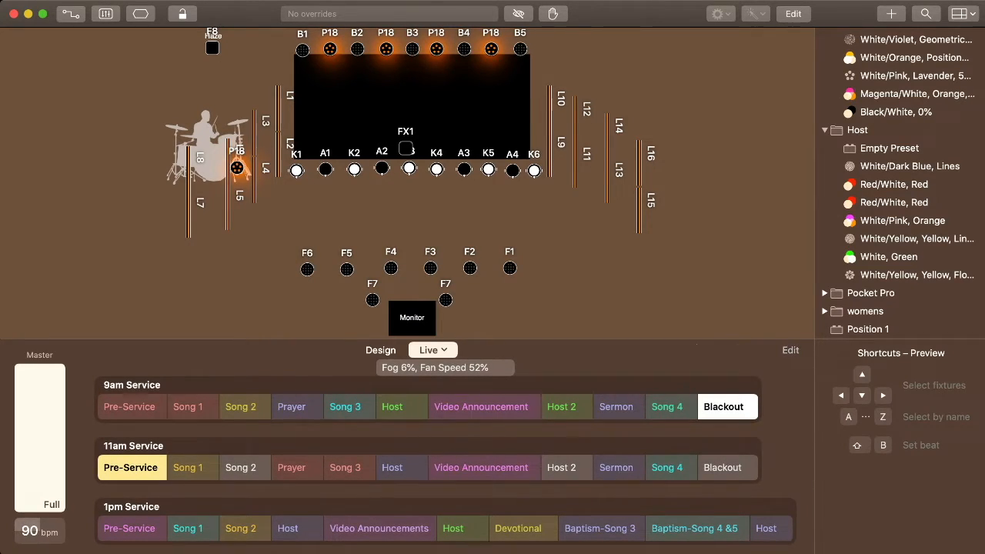
pyautogui.click(696, 350)
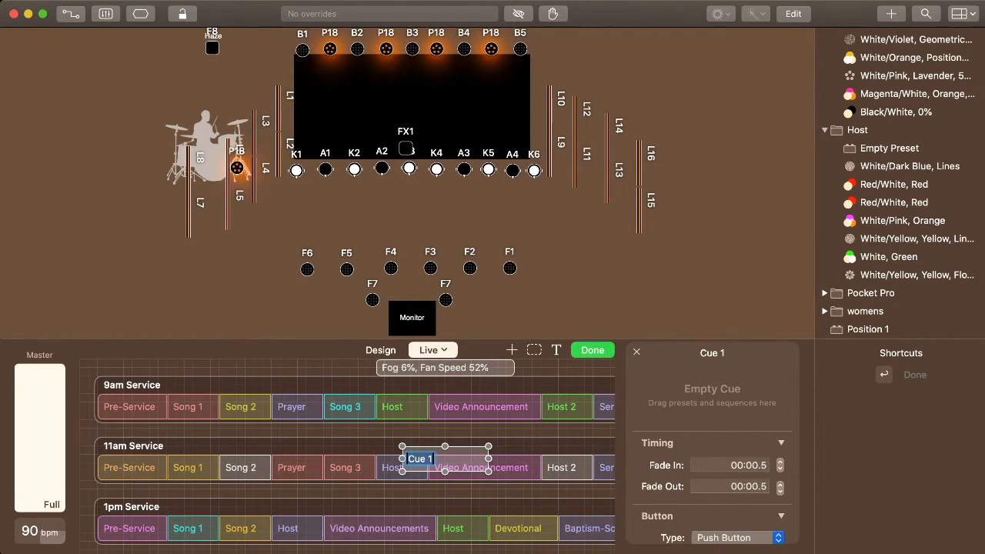
pyautogui.write('B')
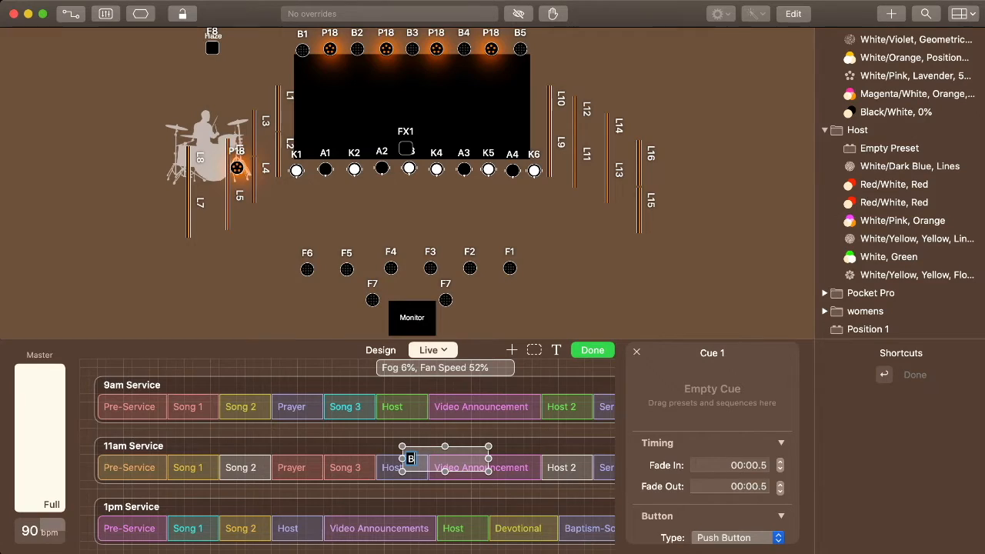
pyautogui.write('lackout')
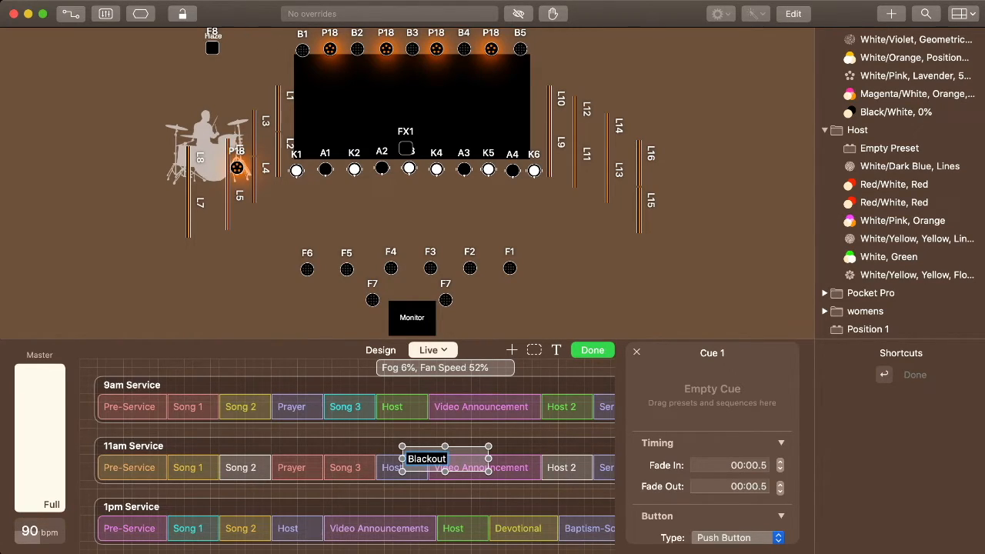
pyautogui.press('Return')
pyautogui.moveTo(489, 458); pyautogui.dragTo(454, 458)
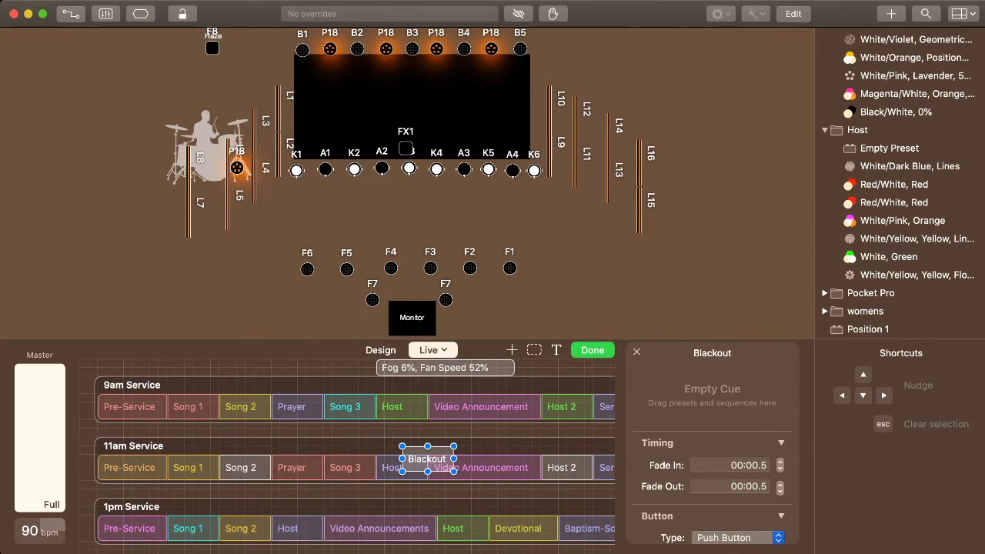
pyautogui.click(636, 351)
pyautogui.moveTo(427, 458); pyautogui.dragTo(791, 527)
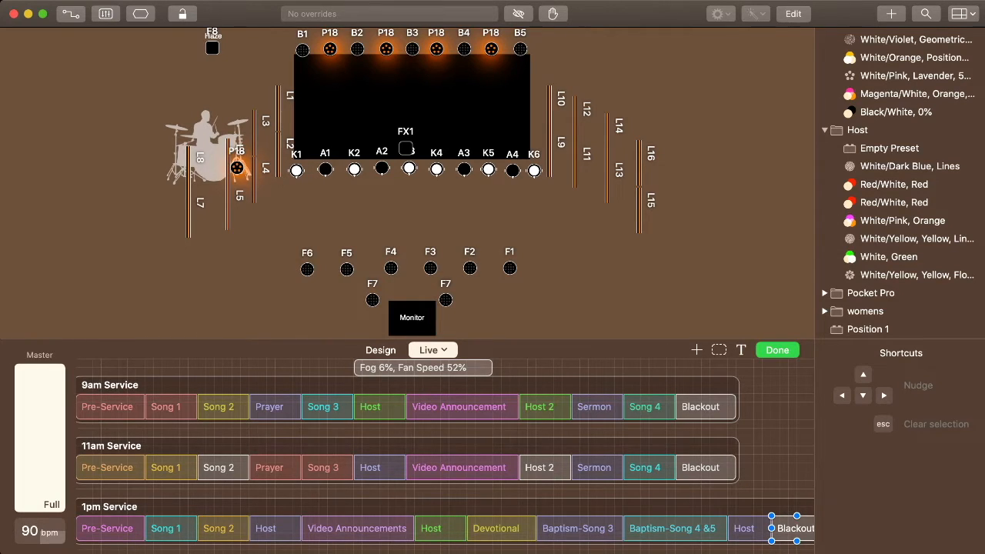
# Shift the entire 1pm Service row, including its frame and all its cues, slightly left of the other service rows
pyautogui.hscroll(3, 445, 461)
pyautogui.moveTo(800, 548); pyautogui.dragTo(94, 487)
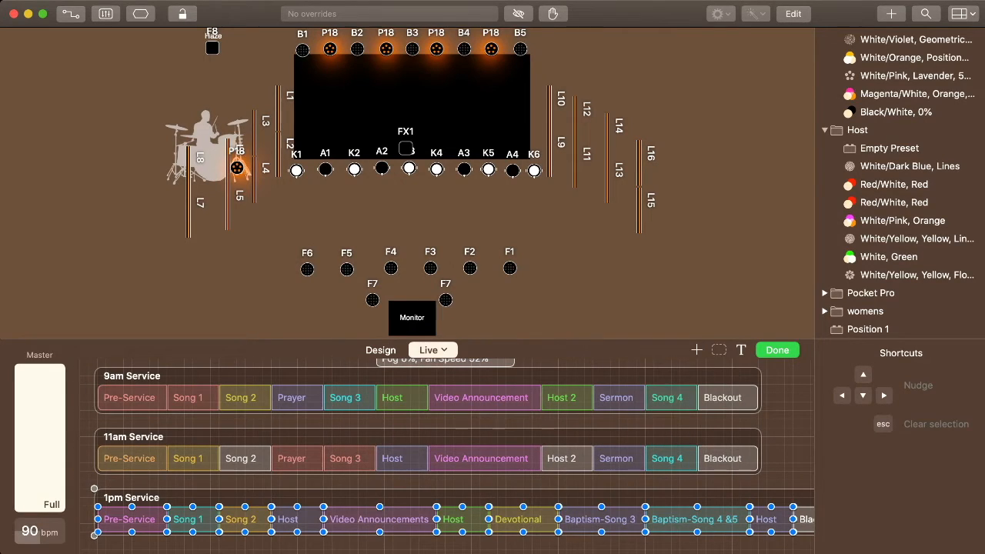
pyautogui.moveTo(129, 520)
pyautogui.mouseDown()
pyautogui.moveTo(104, 519)
pyautogui.moveTo(112, 519)
pyautogui.mouseUp()
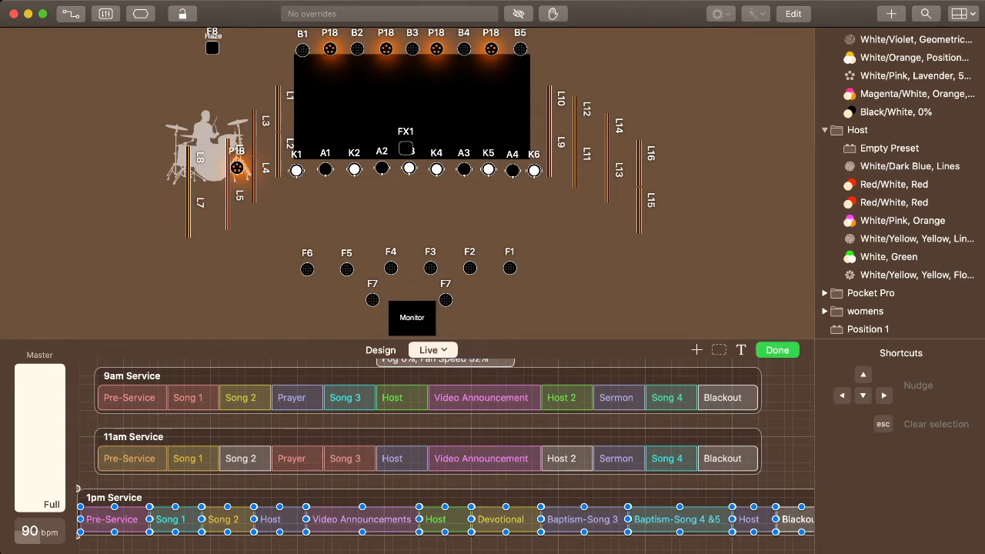
pyautogui.press('Escape')
# Narrow the first Host cue of the 1pm Service, close the gap with the cues after it, and finish editing the live layout
pyautogui.click(279, 519)
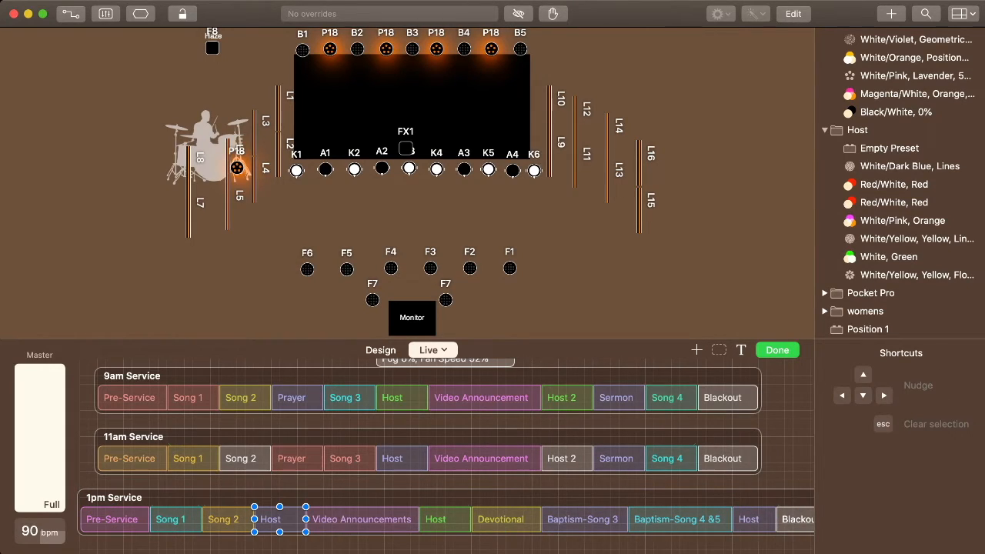
pyautogui.moveTo(305, 519); pyautogui.dragTo(289, 519)
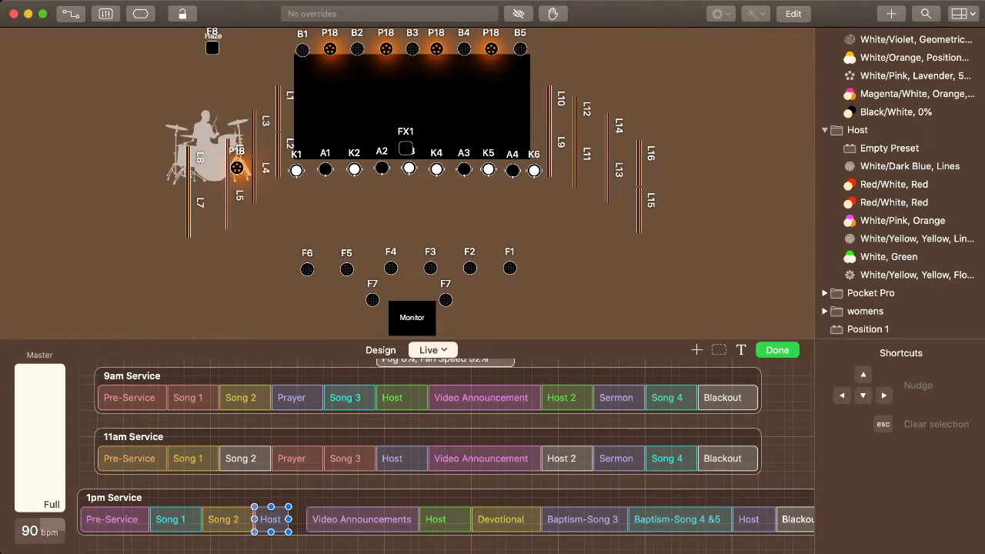
pyautogui.moveTo(306, 543); pyautogui.dragTo(736, 519)
pyautogui.press('Escape')
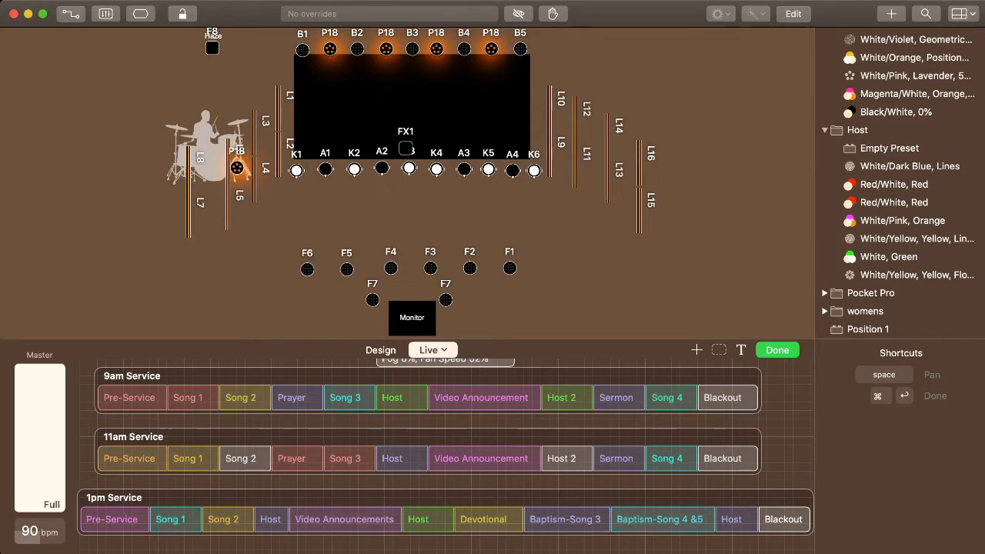
pyautogui.press('super+Return')
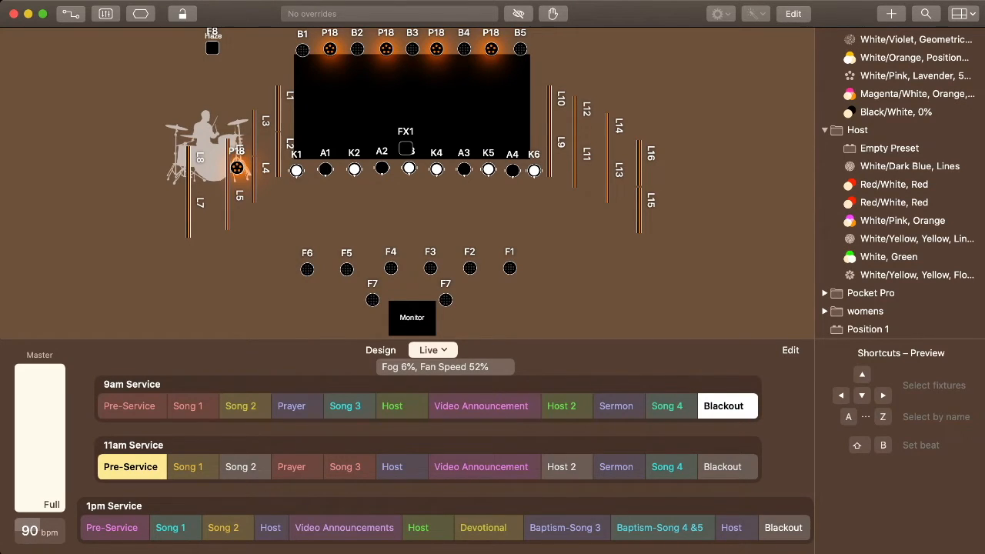
# Trigger the 11am Blackout and preview the 1pm Service cues in order from Pre-Service through Video Announcements
pyautogui.click(723, 467)
pyautogui.click(113, 527)
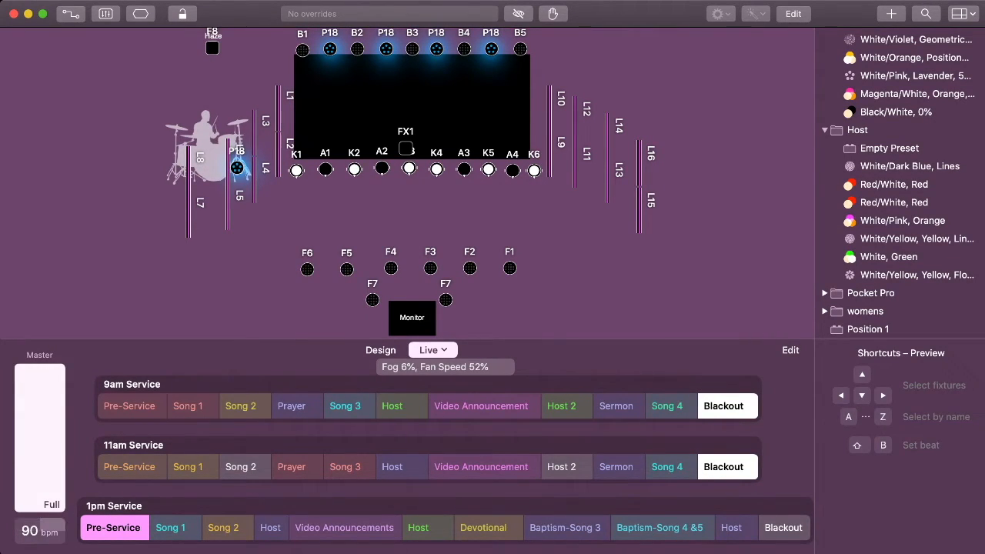
pyautogui.click(171, 527)
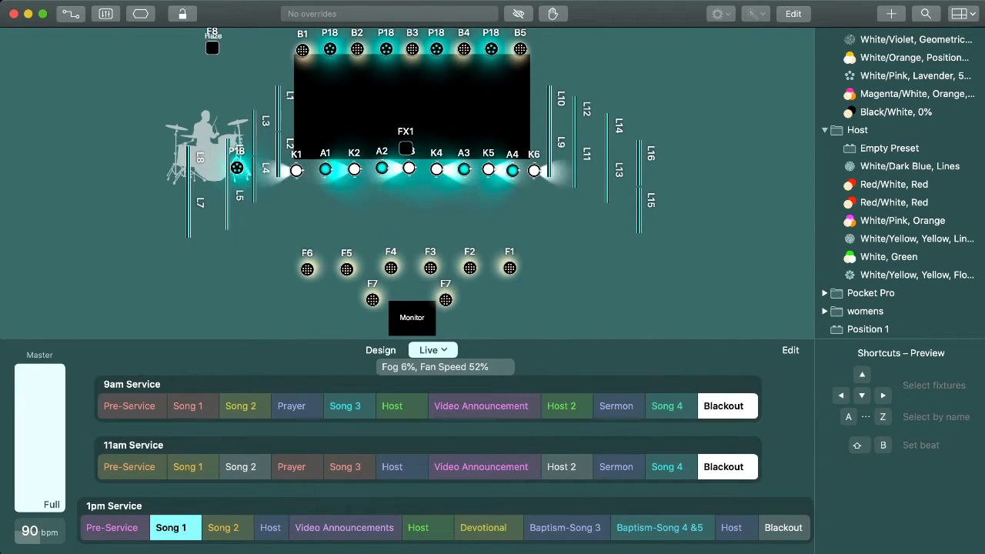
pyautogui.click(227, 527)
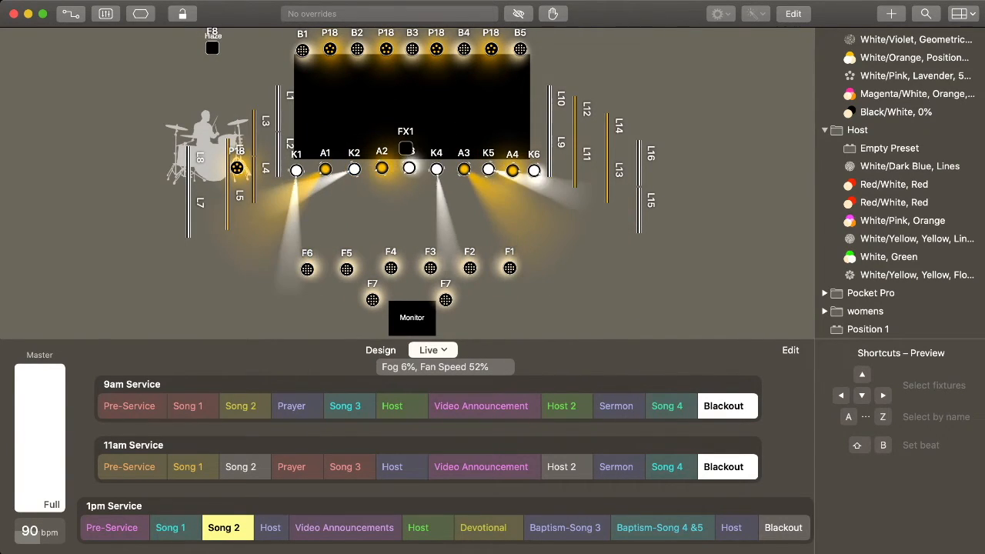
pyautogui.click(271, 528)
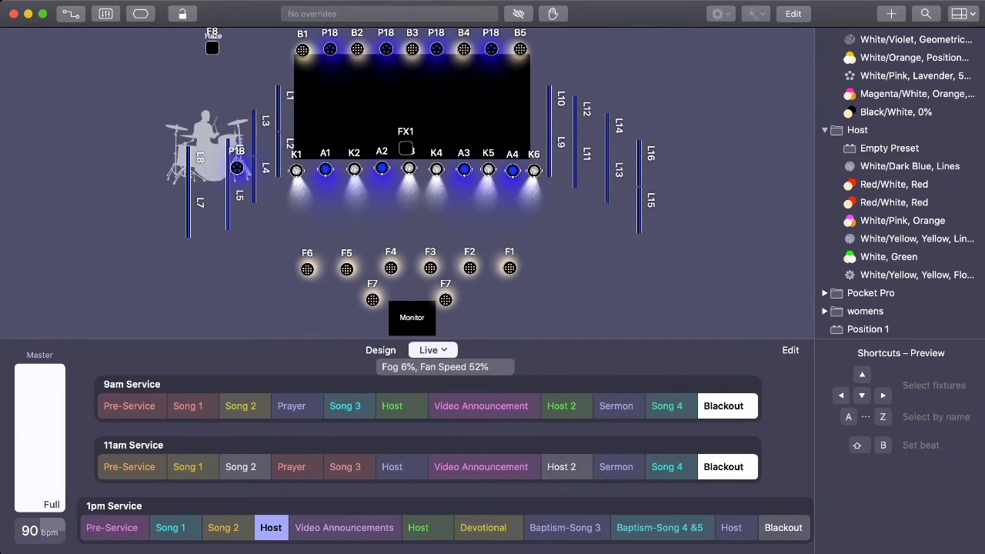
pyautogui.click(345, 527)
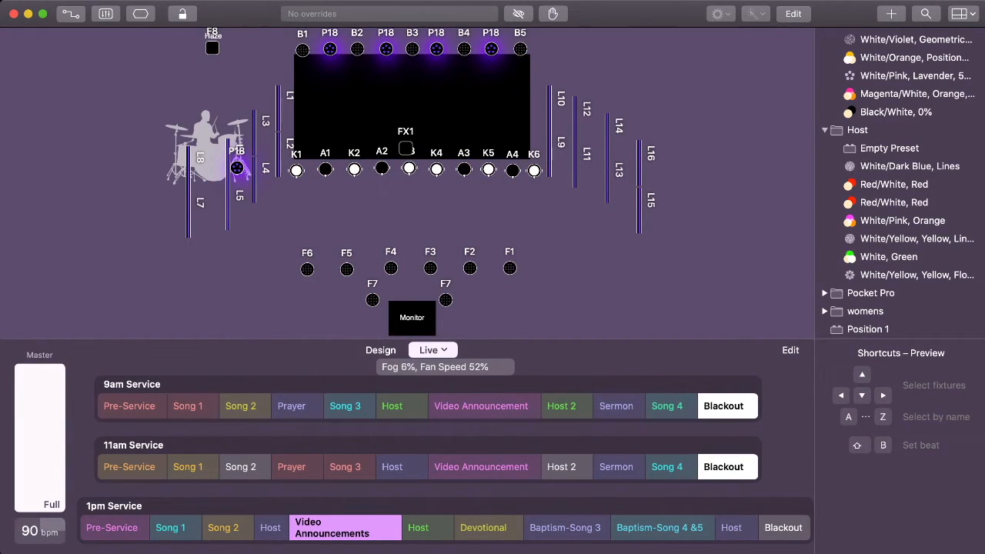
# Preview the remaining 1pm Service cues in order from the second Host to the last Host, and trigger the 1pm Blackout
pyautogui.click(427, 528)
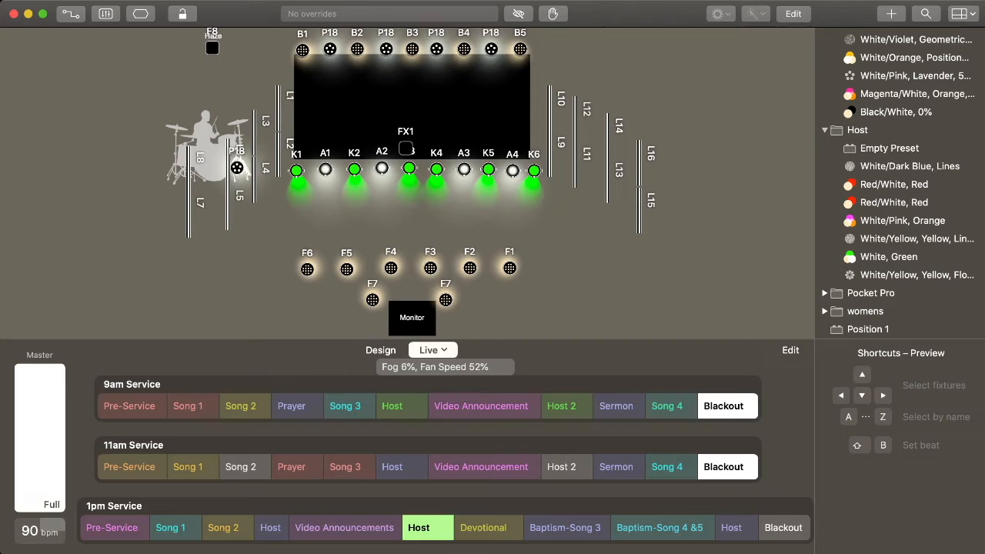
pyautogui.click(487, 528)
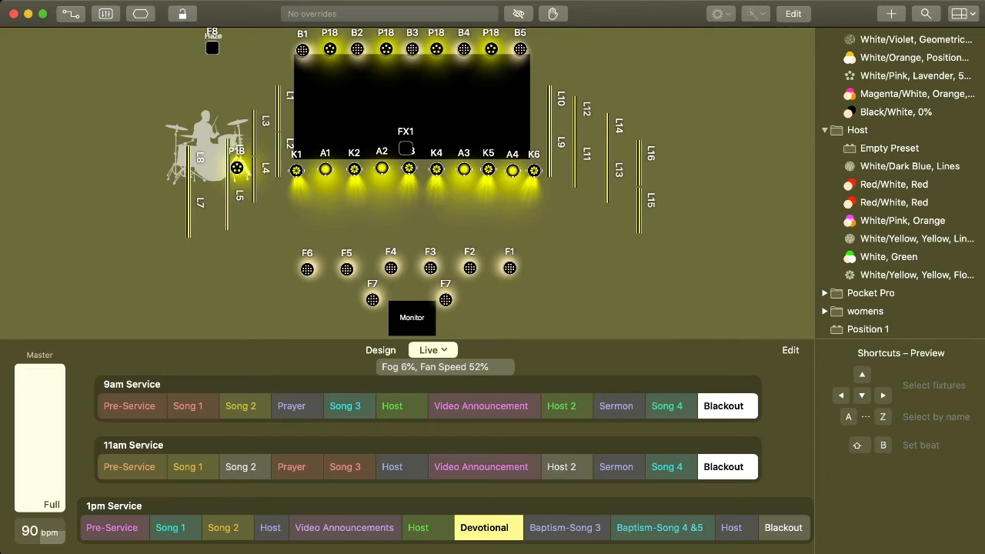
pyautogui.click(567, 528)
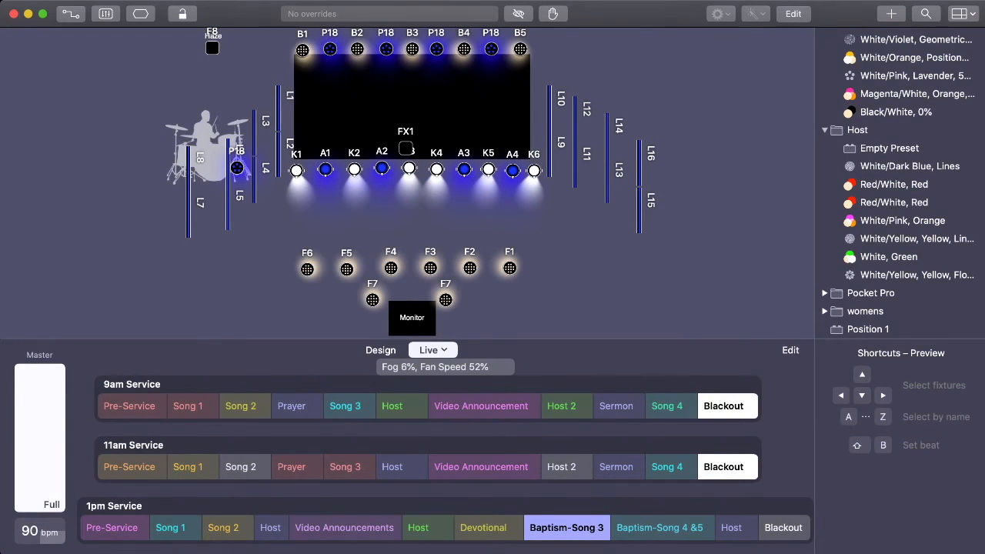
pyautogui.click(663, 527)
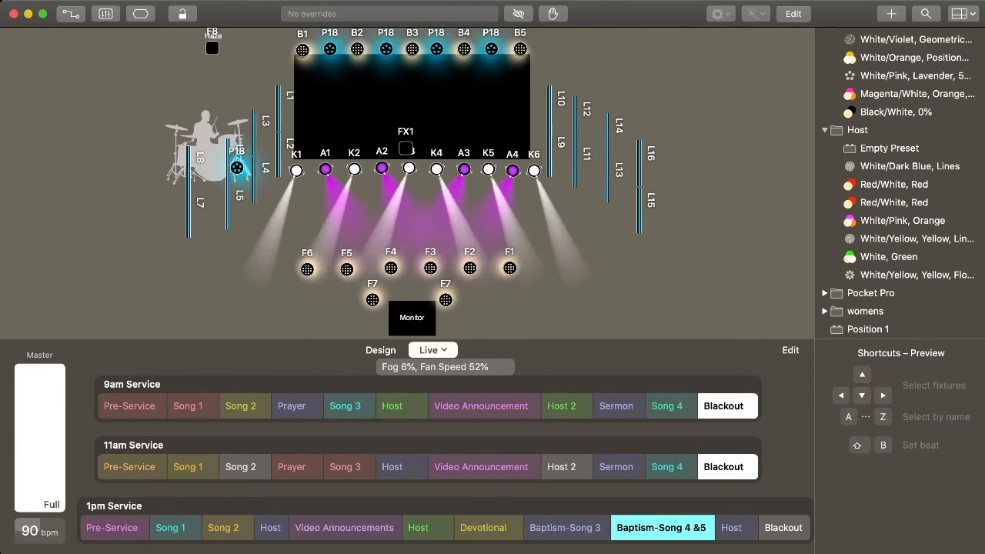
pyautogui.click(731, 528)
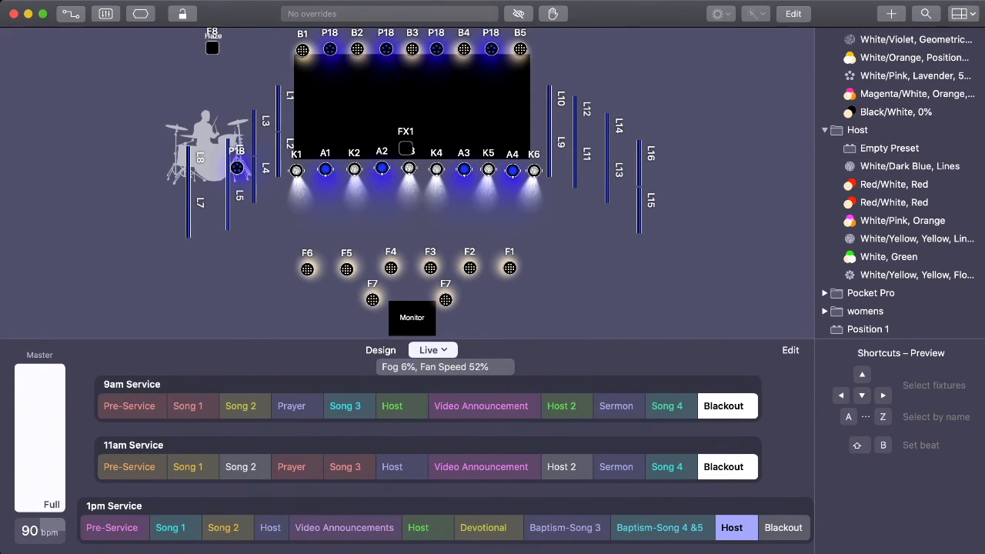
pyautogui.click(783, 528)
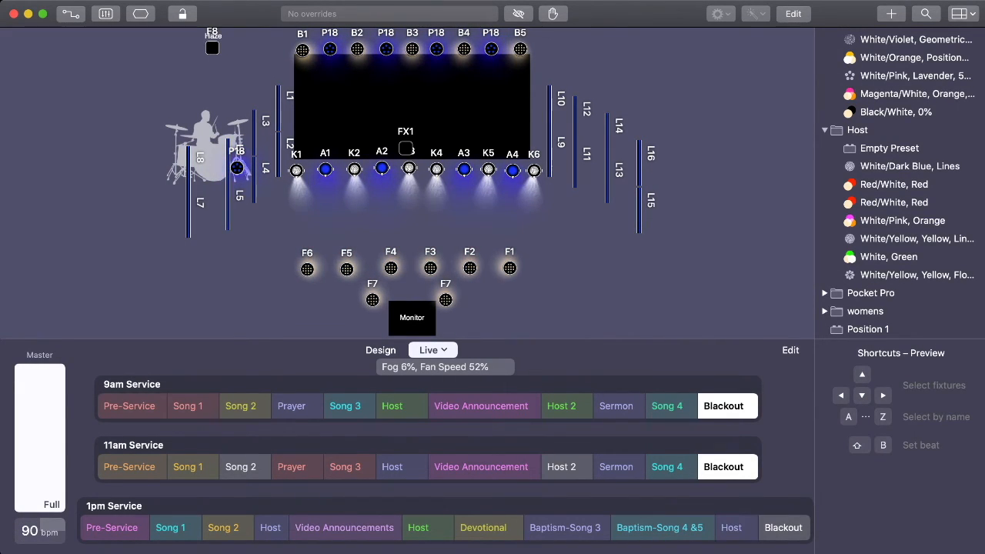